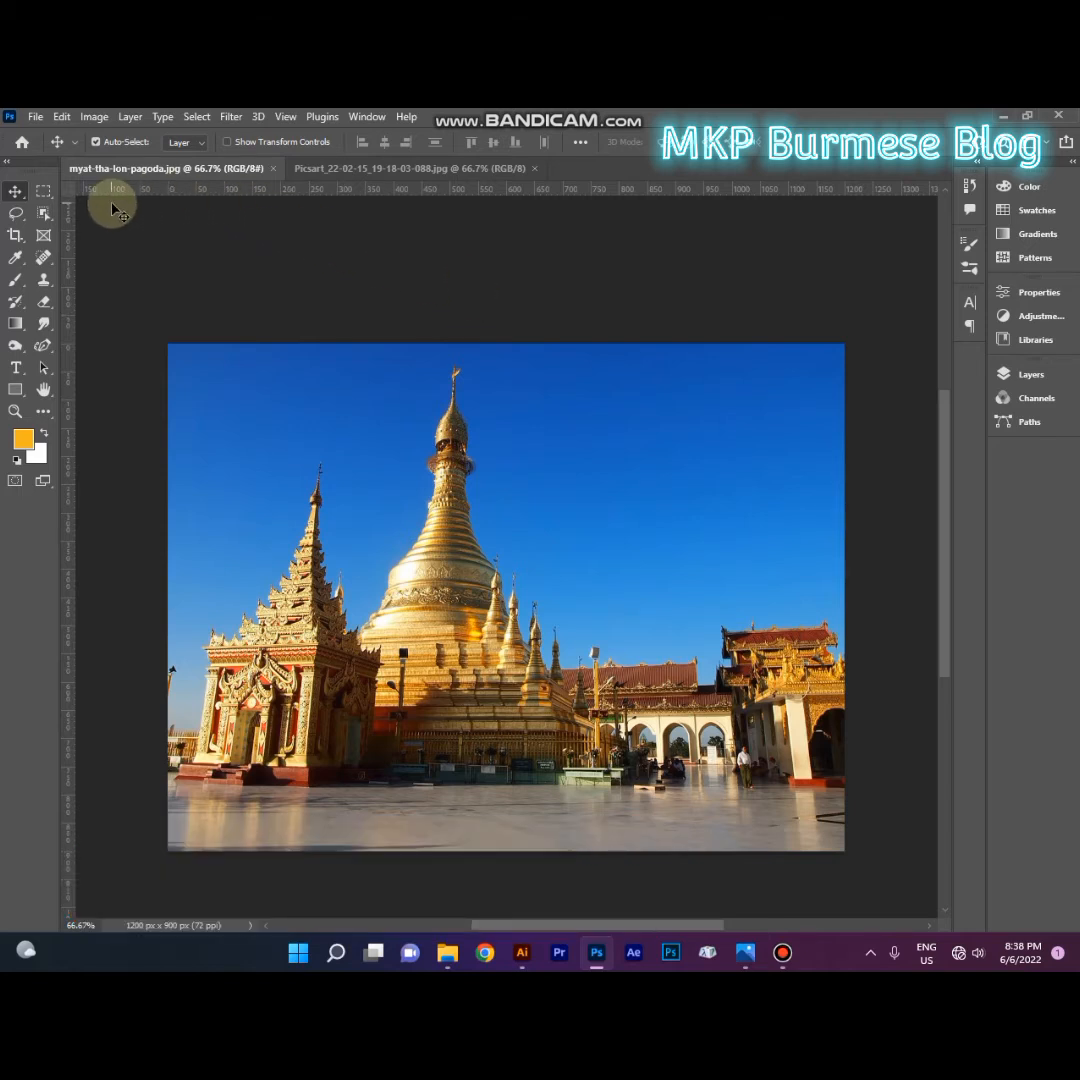
Step: Paint two freehand orange brush arcs across the pagoda photo and undo both strokes
left_click(197, 117)
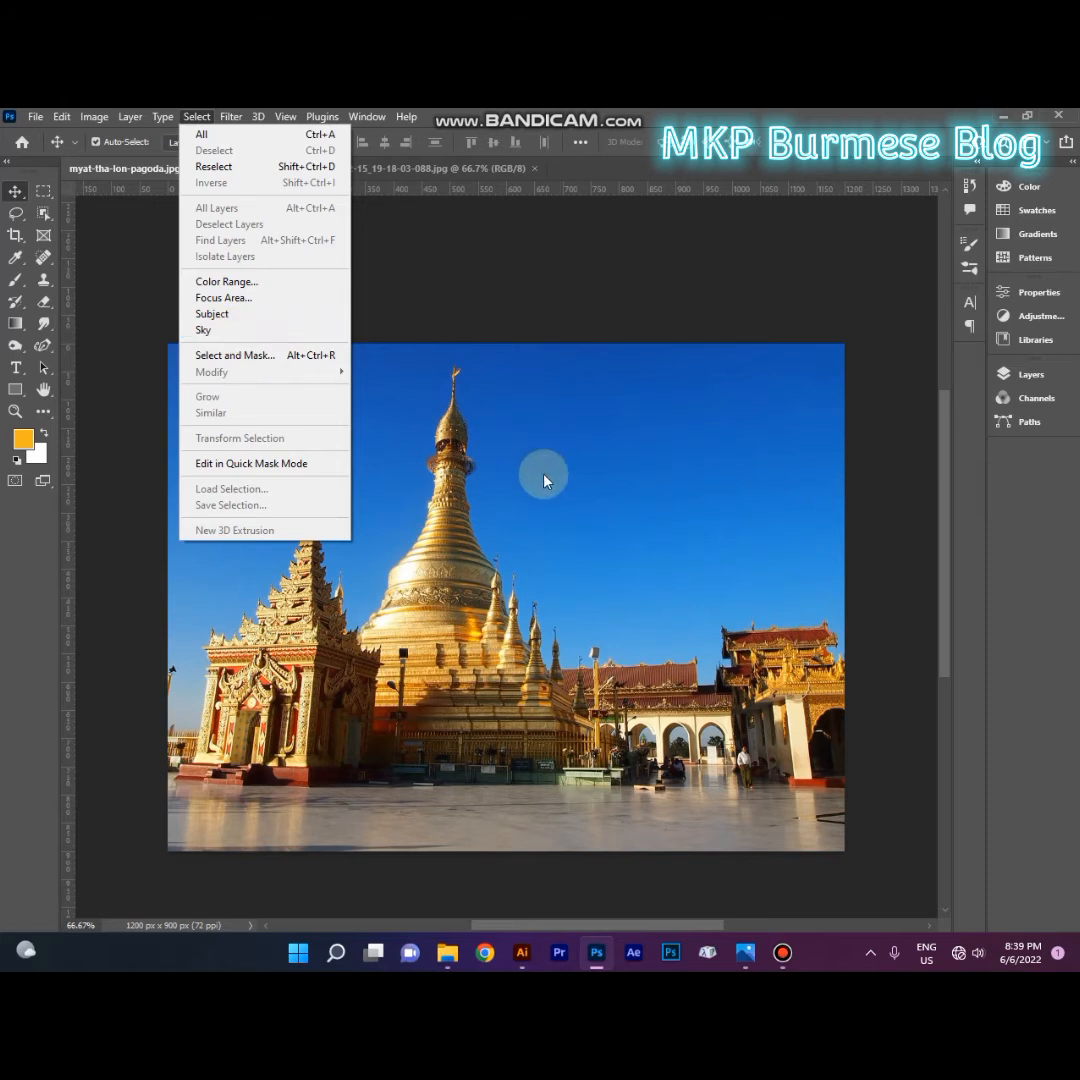
left_click(609, 545)
left_click(17, 284)
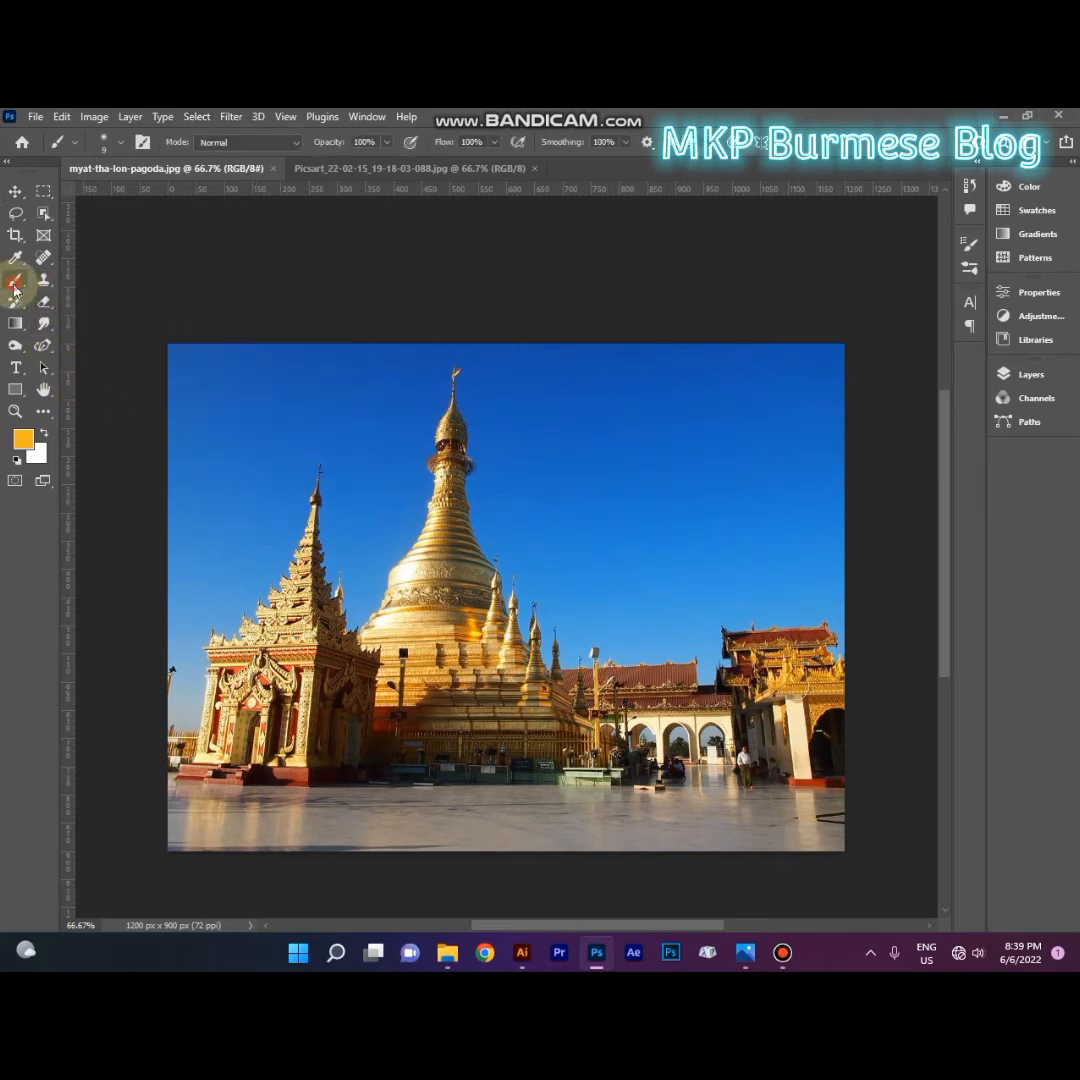
mouse_move(169, 613)
left_mouse_down()
mouse_move(196, 426)
mouse_move(348, 356)
mouse_move(590, 352)
mouse_move(777, 397)
mouse_move(919, 540)
mouse_move(907, 731)
left_mouse_up()
mouse_move(705, 672)
left_mouse_down()
mouse_move(371, 555)
mouse_move(222, 601)
mouse_move(74, 672)
mouse_move(111, 652)
left_mouse_up()
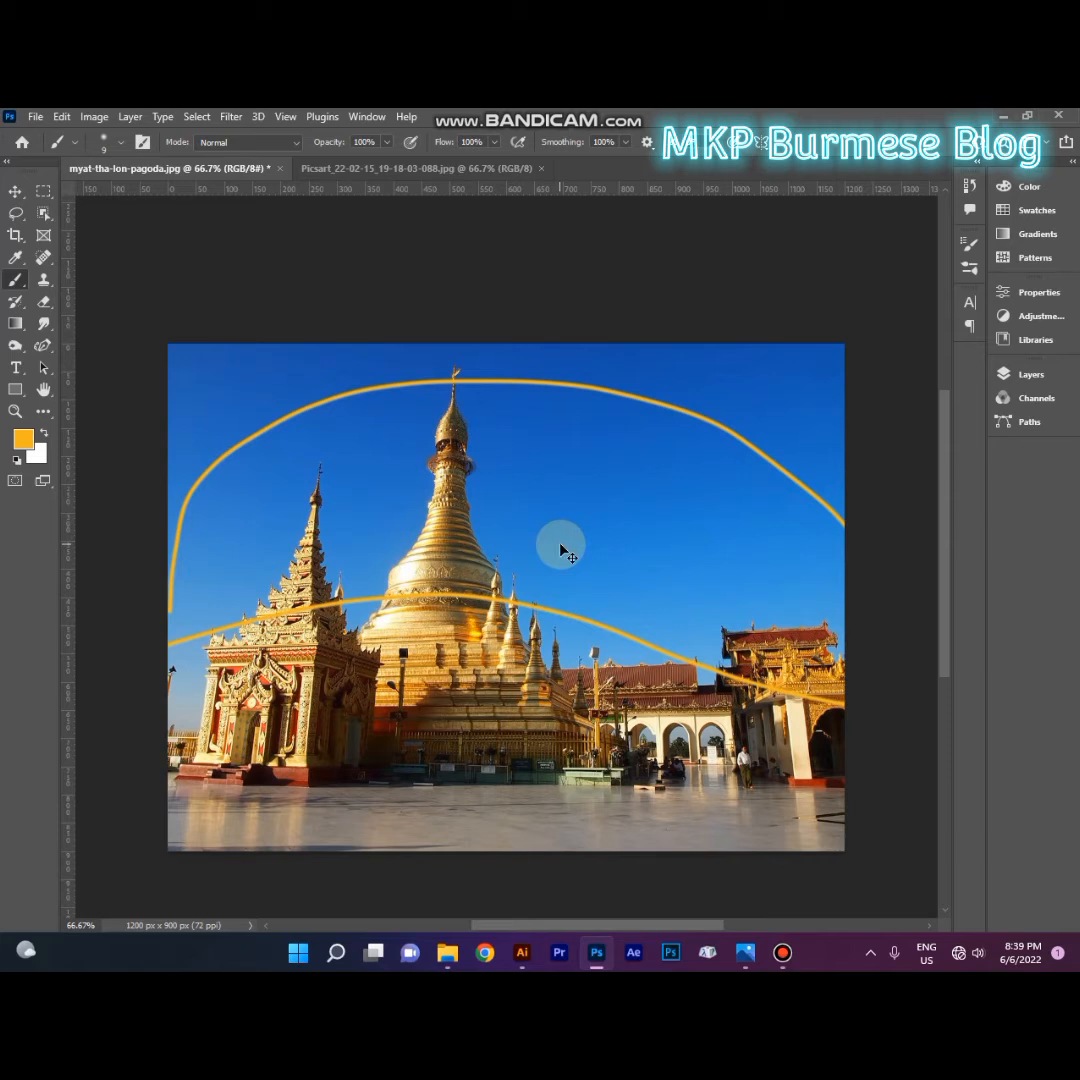
key("ctrl+z")
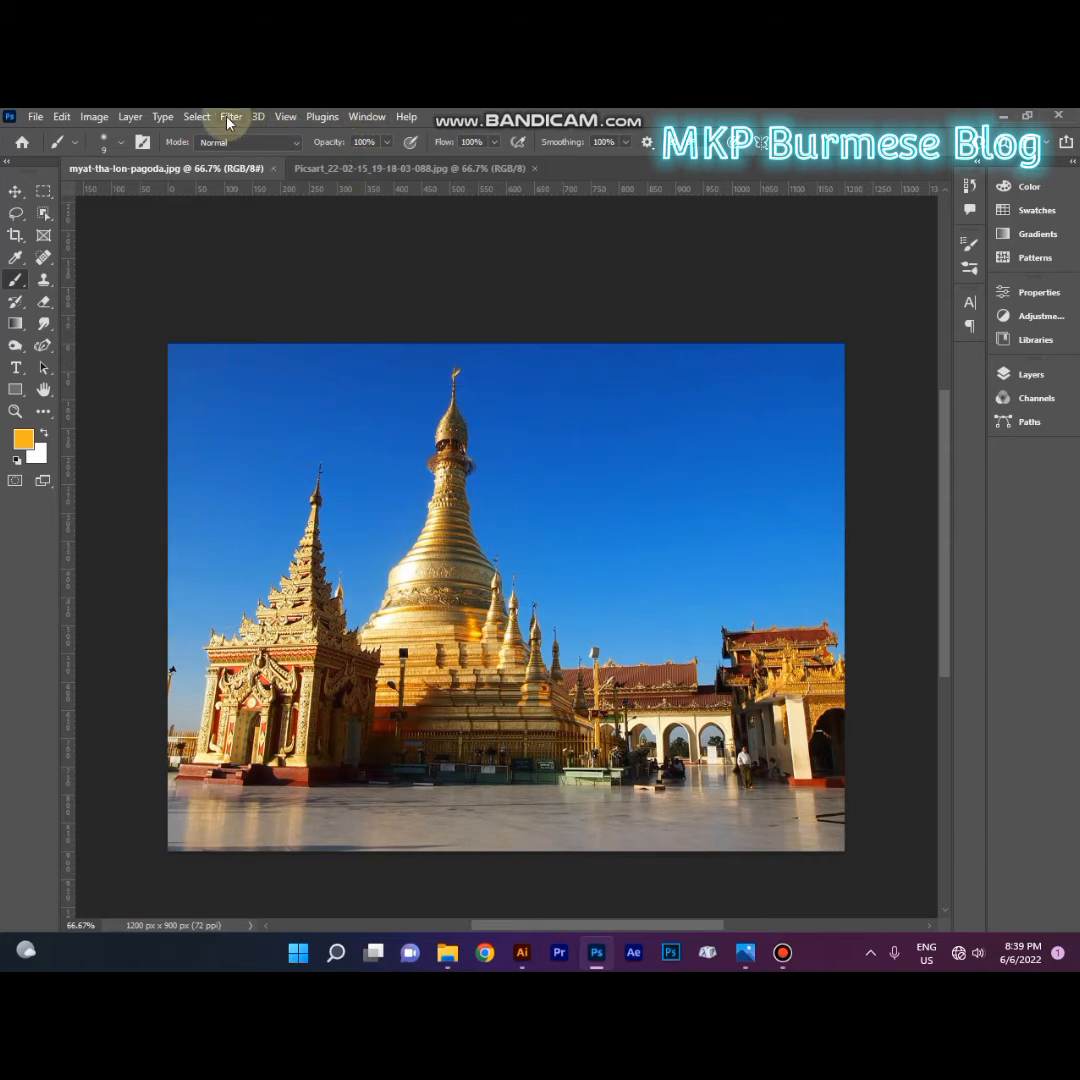
left_click(197, 117)
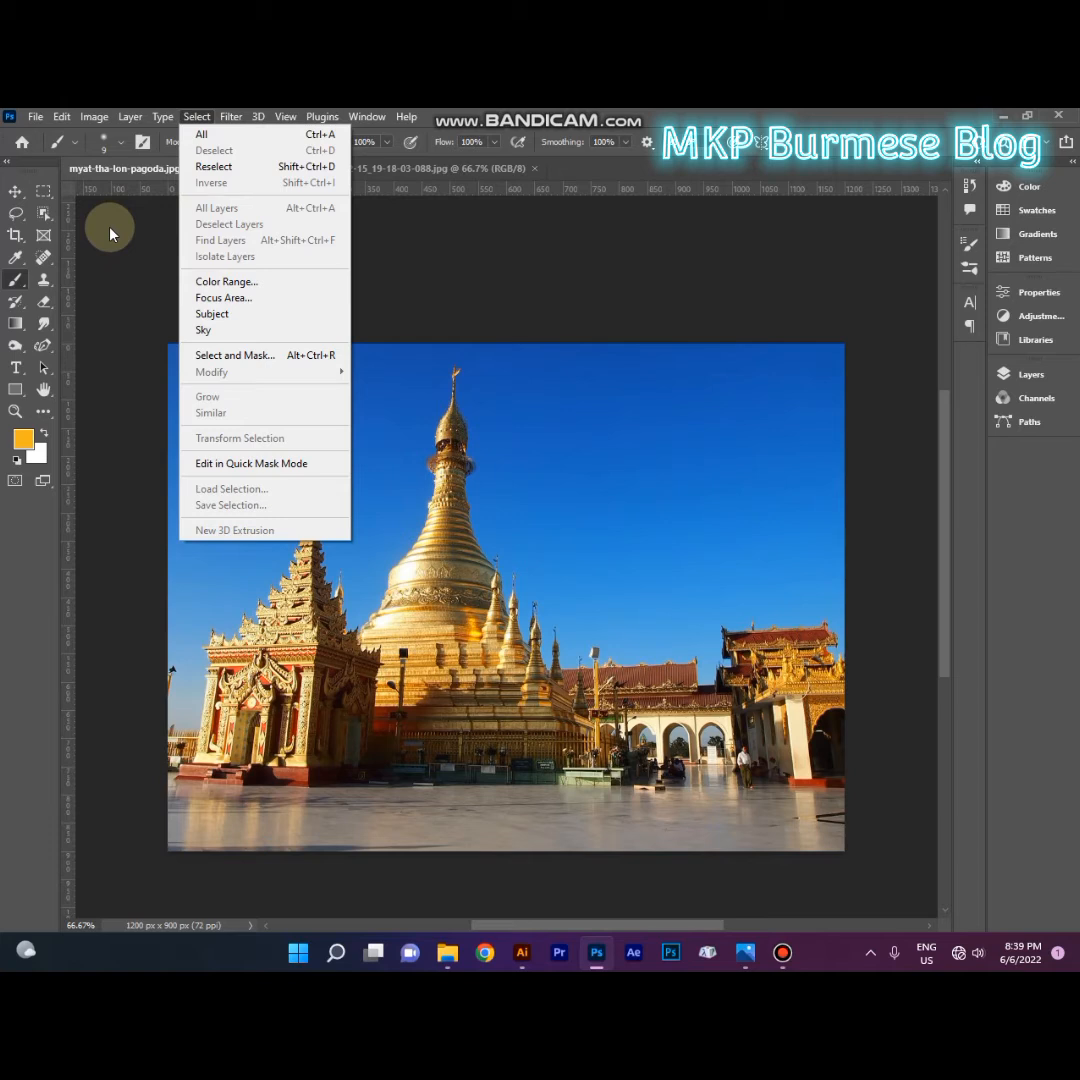
left_click(205, 354)
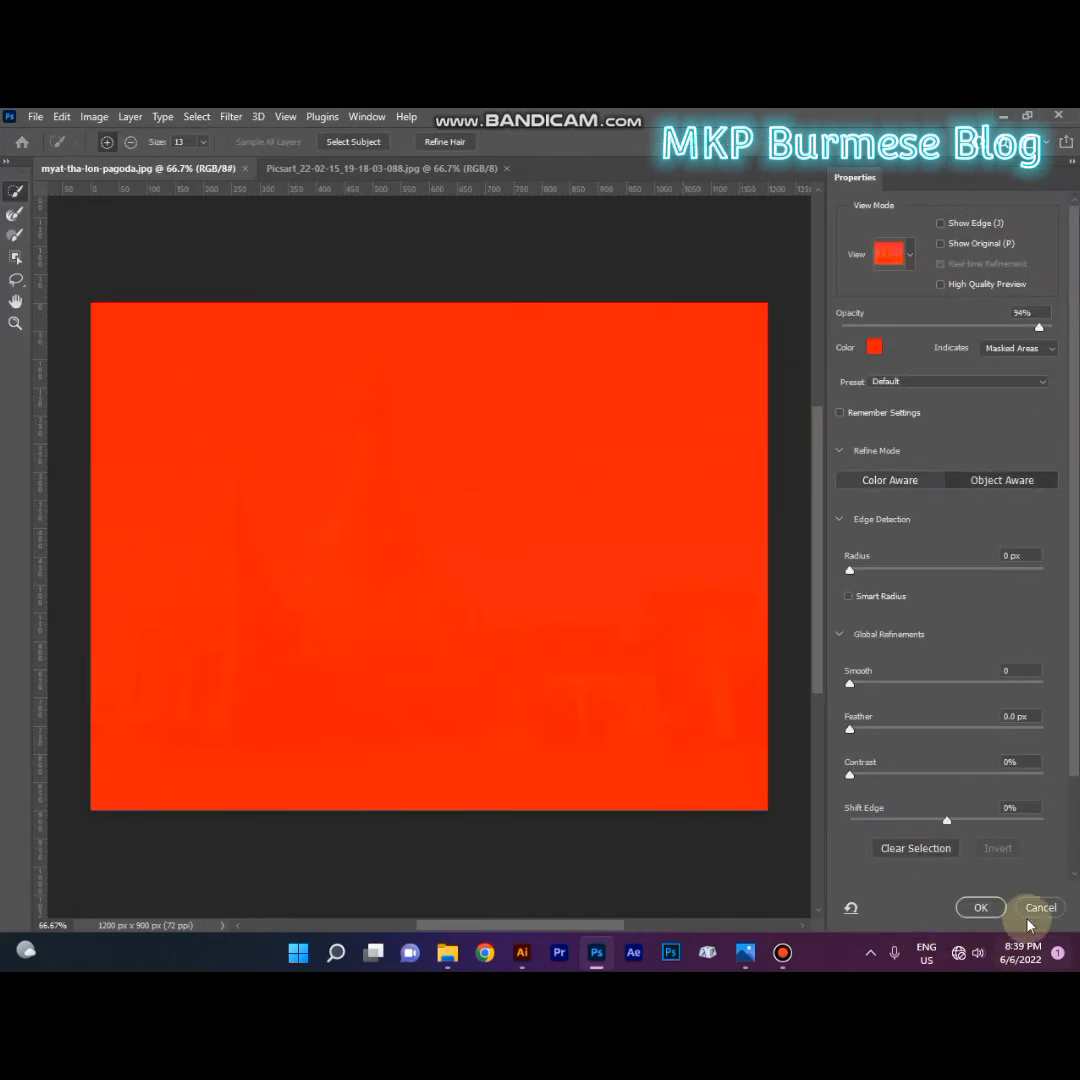
left_click(1030, 908)
Step: Select the sky in the pagoda photo with the automatic Sky selection
left_click(197, 116)
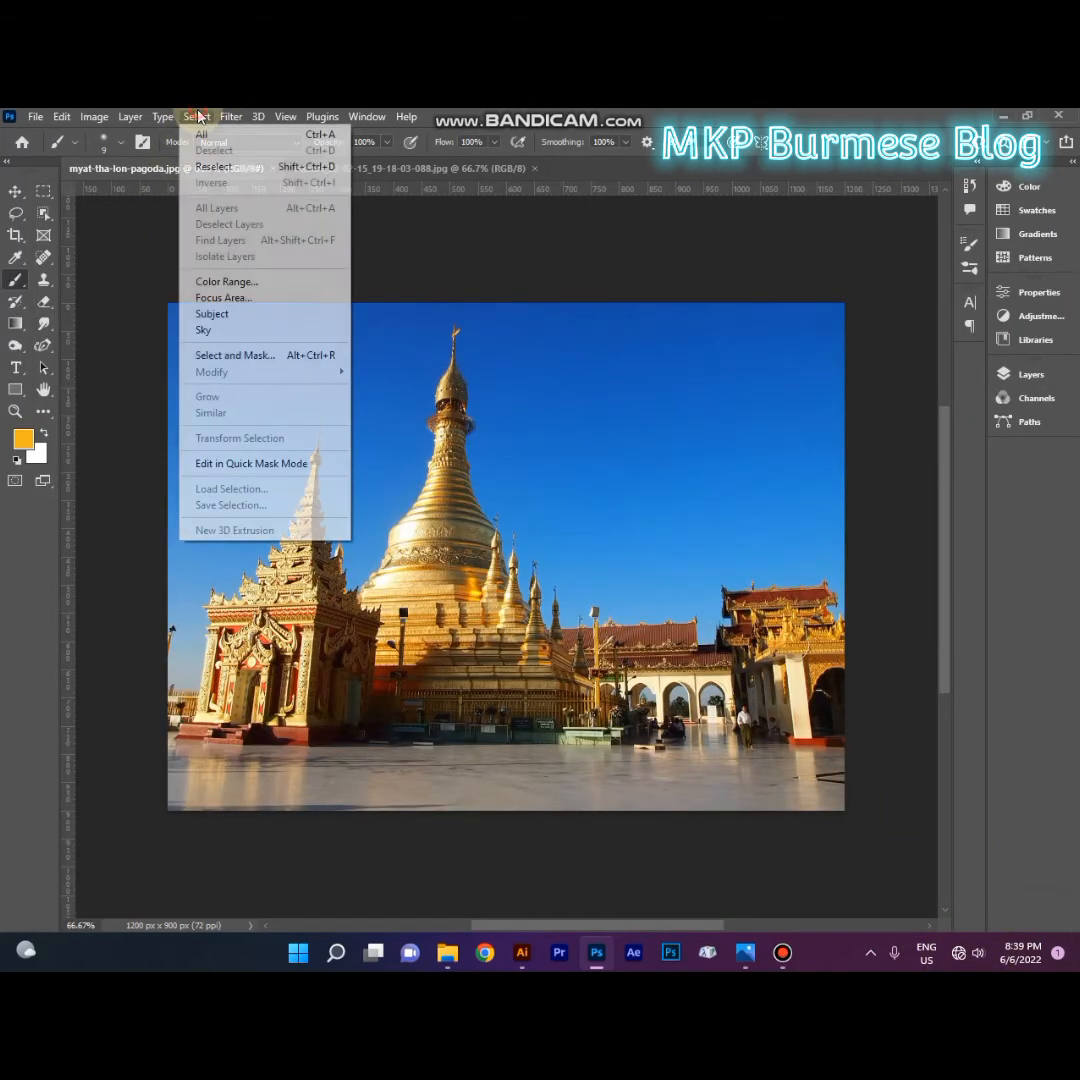
left_click(210, 329)
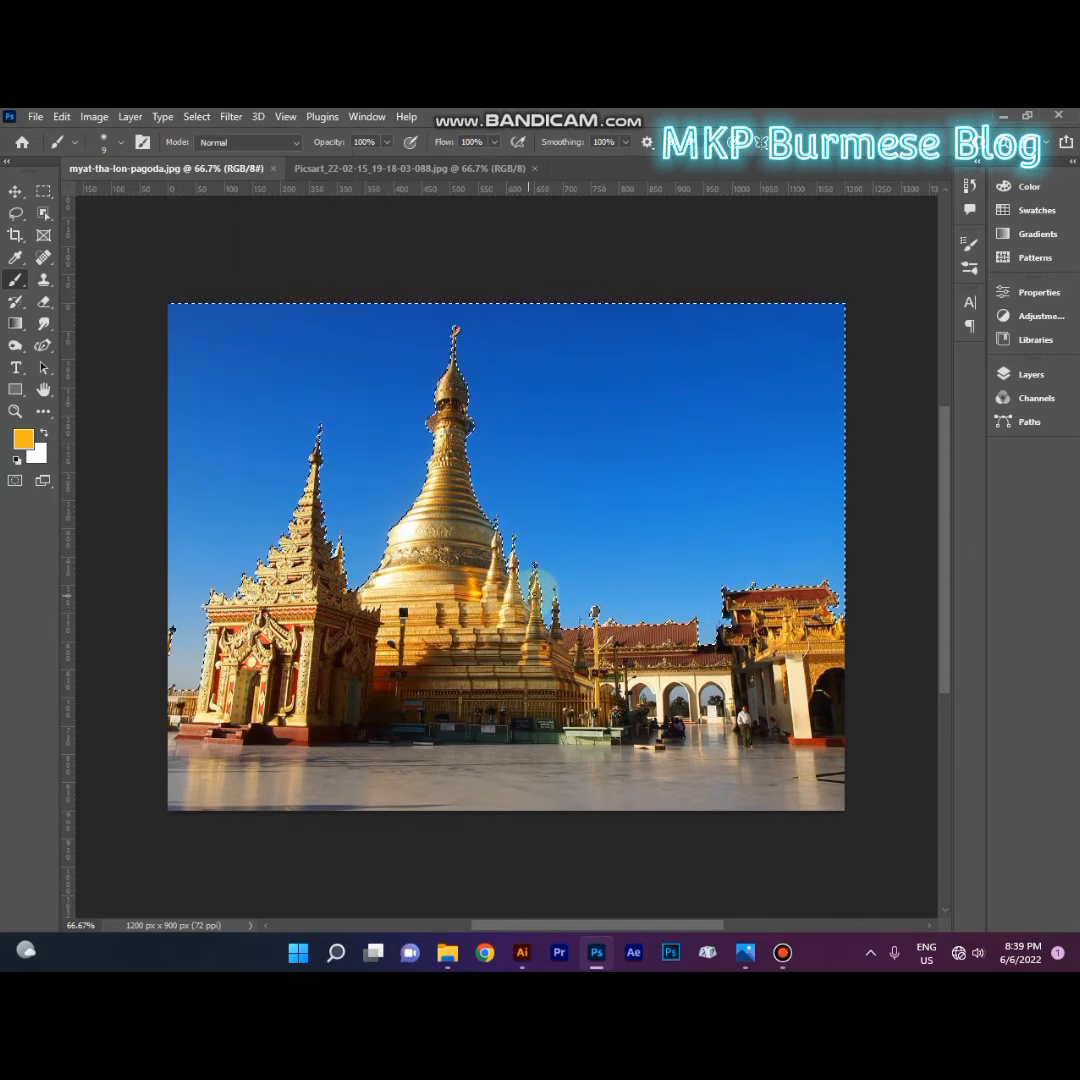
Step: Try a slight negative hue shift on the selected pagoda sky with Hue/Saturation
key("ctrl+u")
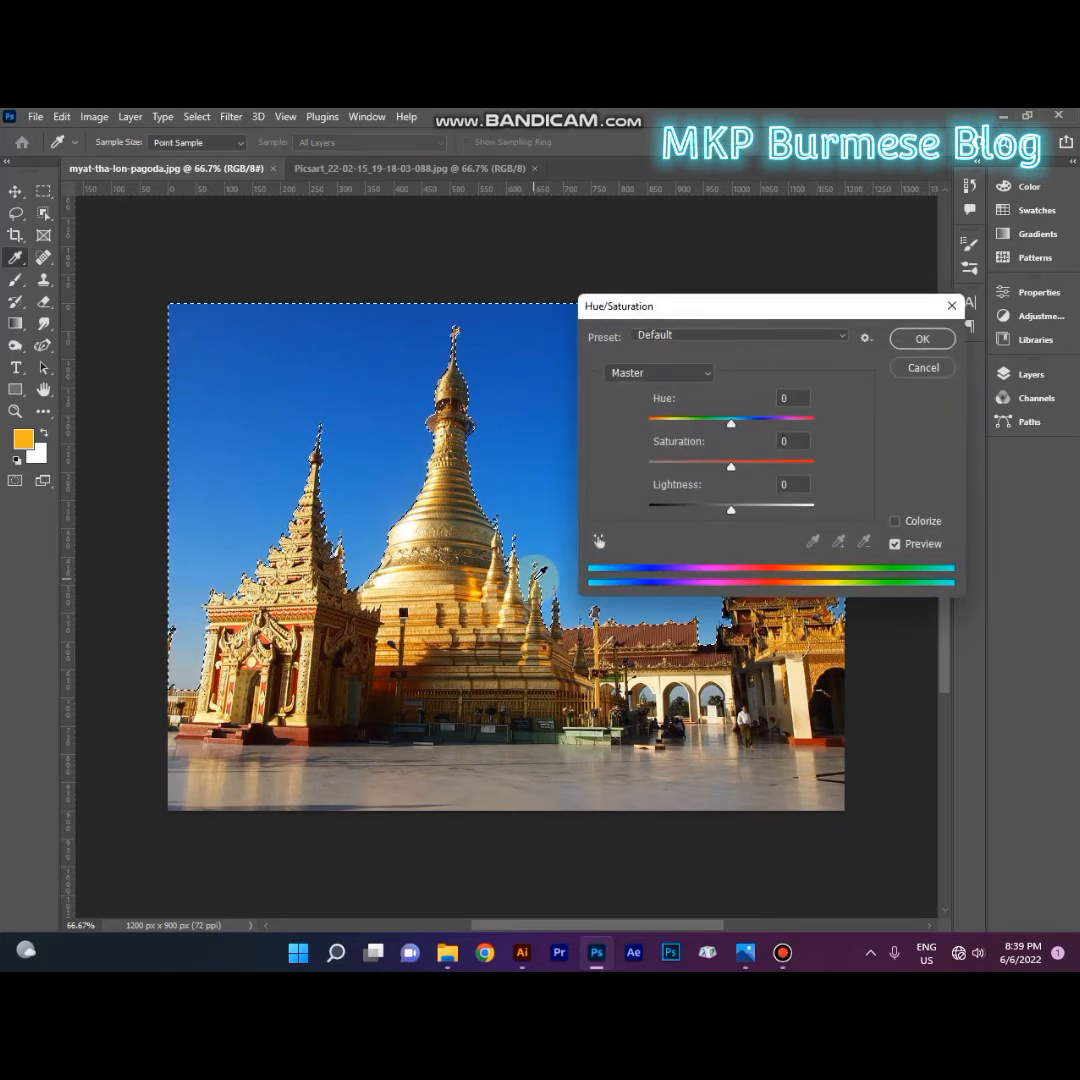
left_click_drag(732, 424, 717, 434)
left_click(911, 371)
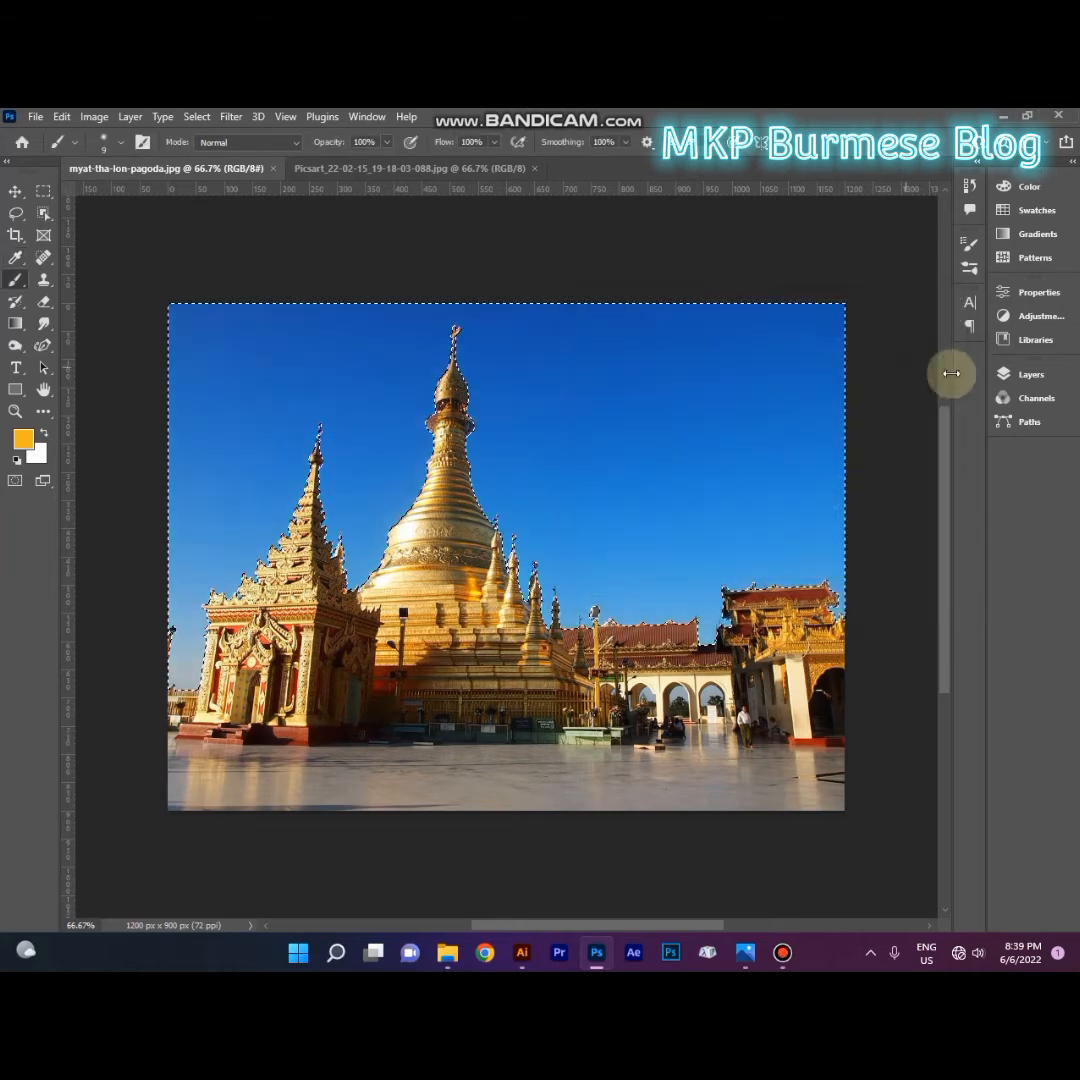
Step: Add a layer mask from the sky selection and invert it to hide the sky around the pagoda
left_click(1004, 374)
left_click(864, 539)
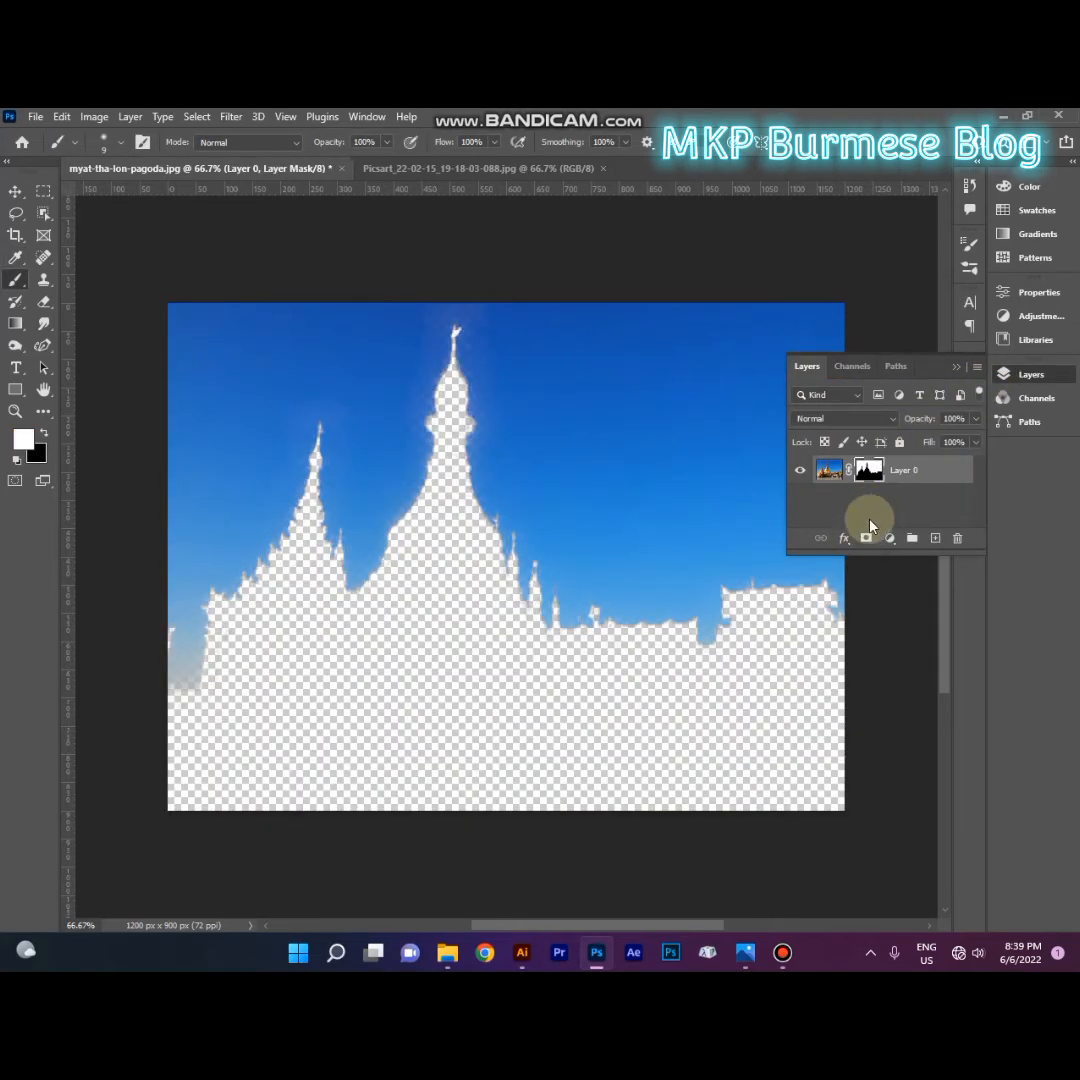
key("ctrl+i")
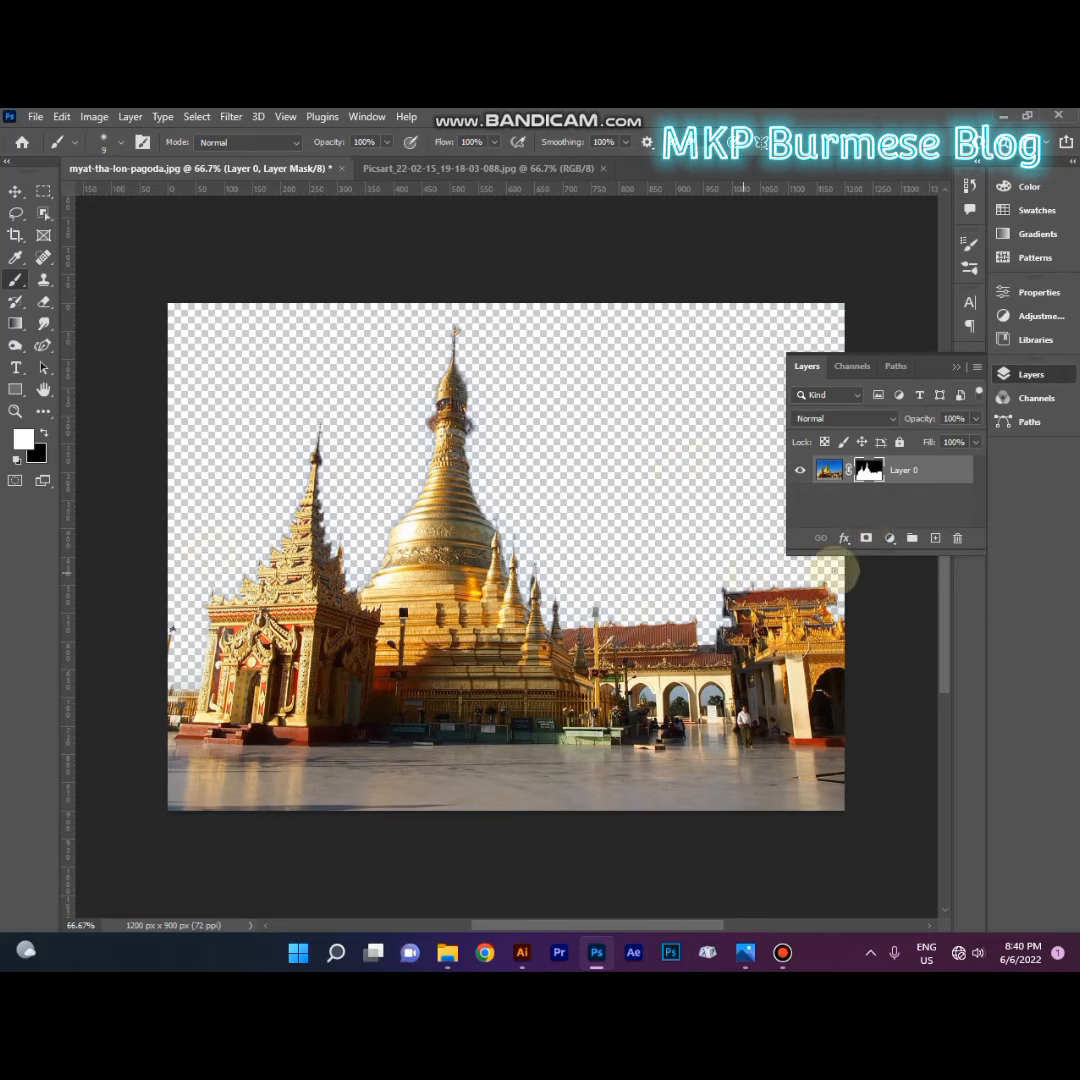
Step: Create a new layer filled with the orange foreground colour and move it beneath the masked pagoda layer
left_click(933, 541)
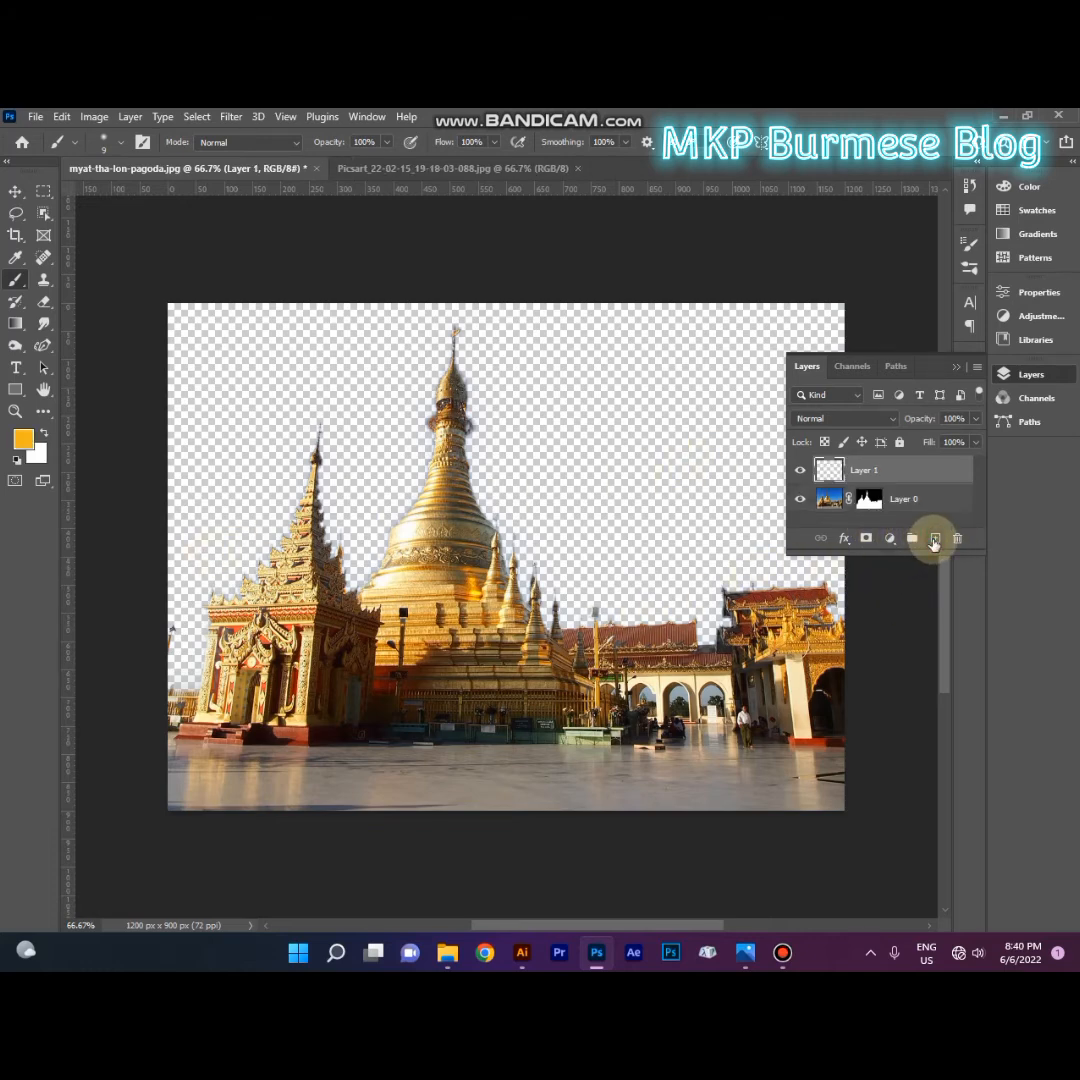
key("alt+BackSpace")
key("ctrl+bracketleft")
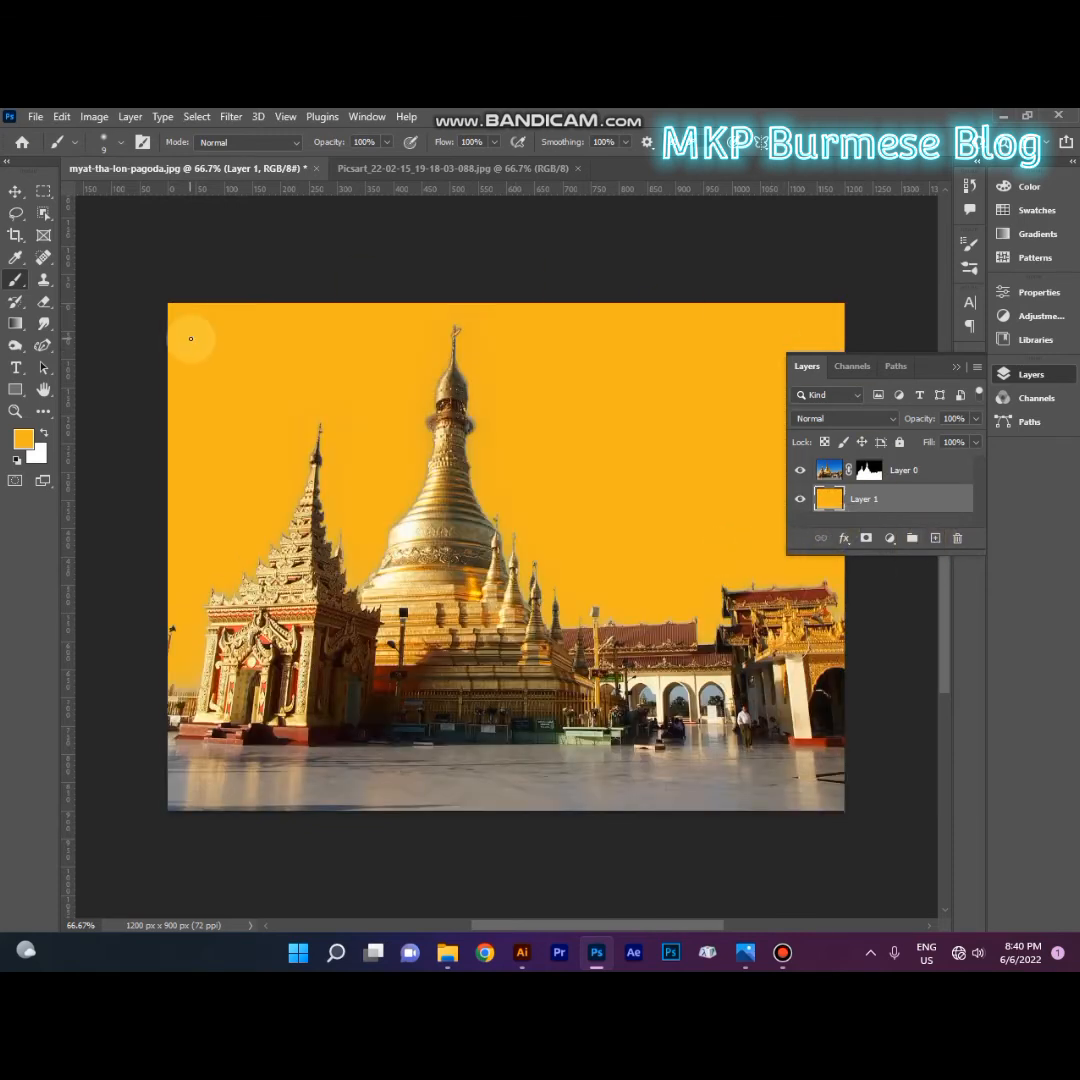
left_click(955, 367)
Step: Select the sky in the Picsart portrait photo, try a hue of +122 on it, and deselect
left_click(450, 169)
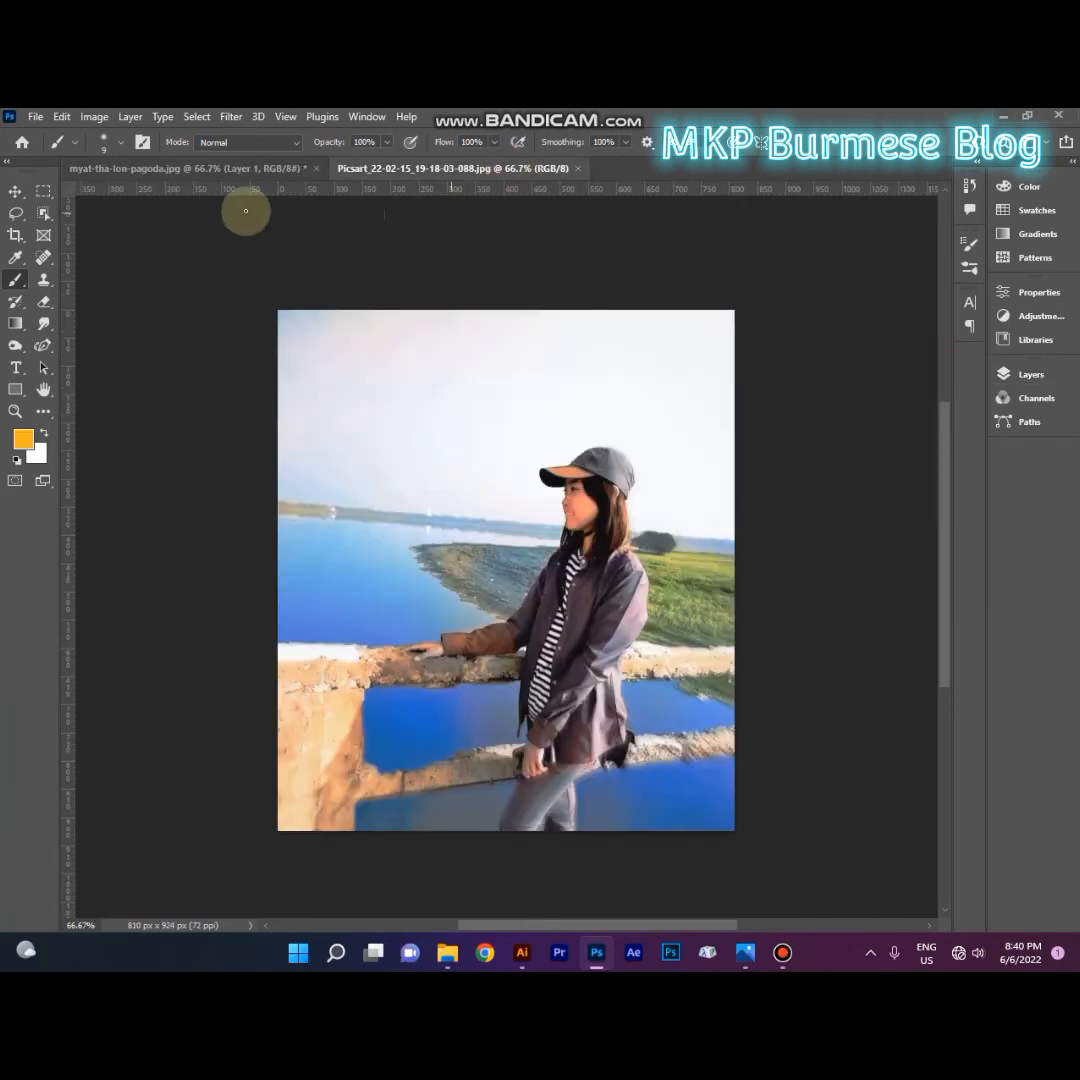
left_click(196, 117)
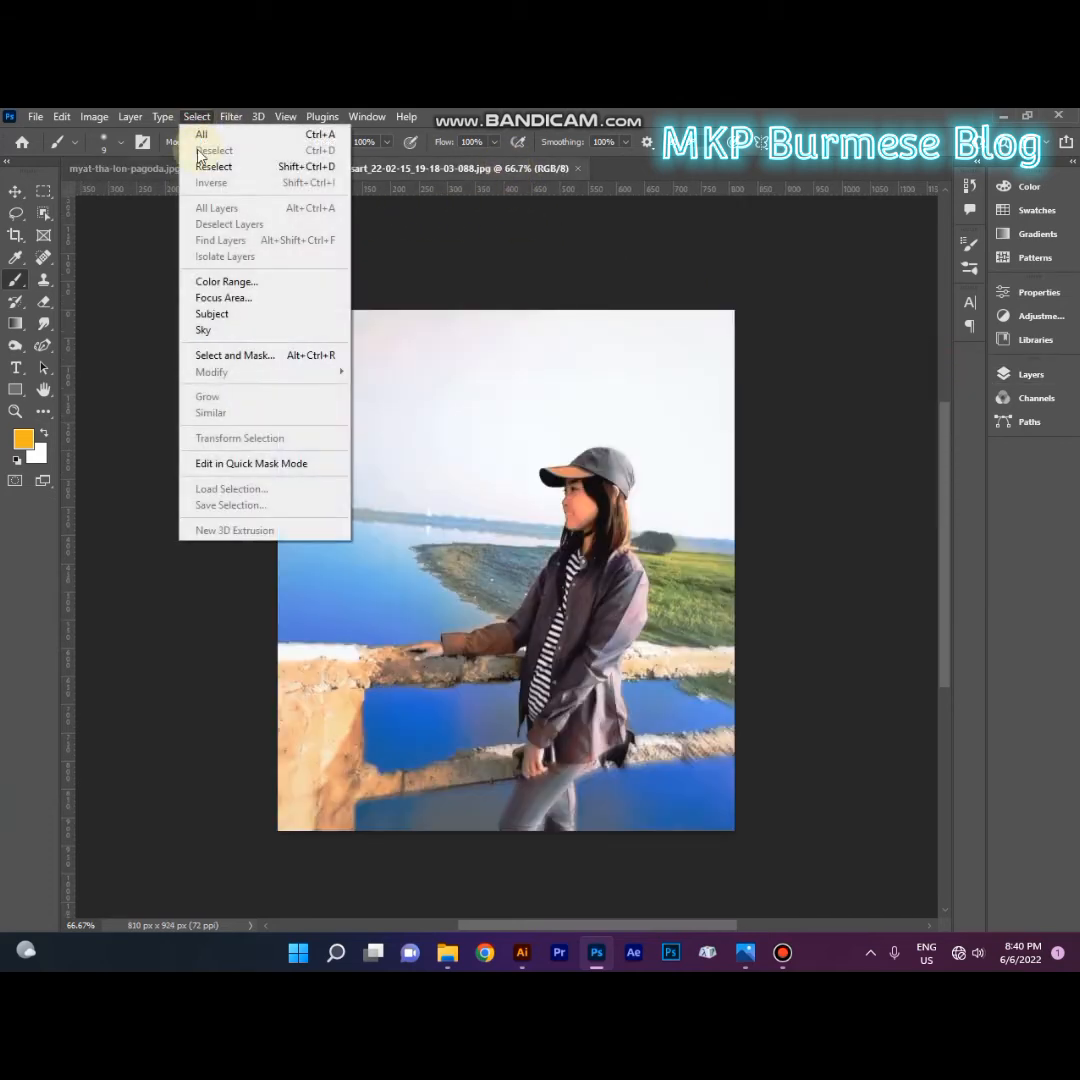
left_click(211, 331)
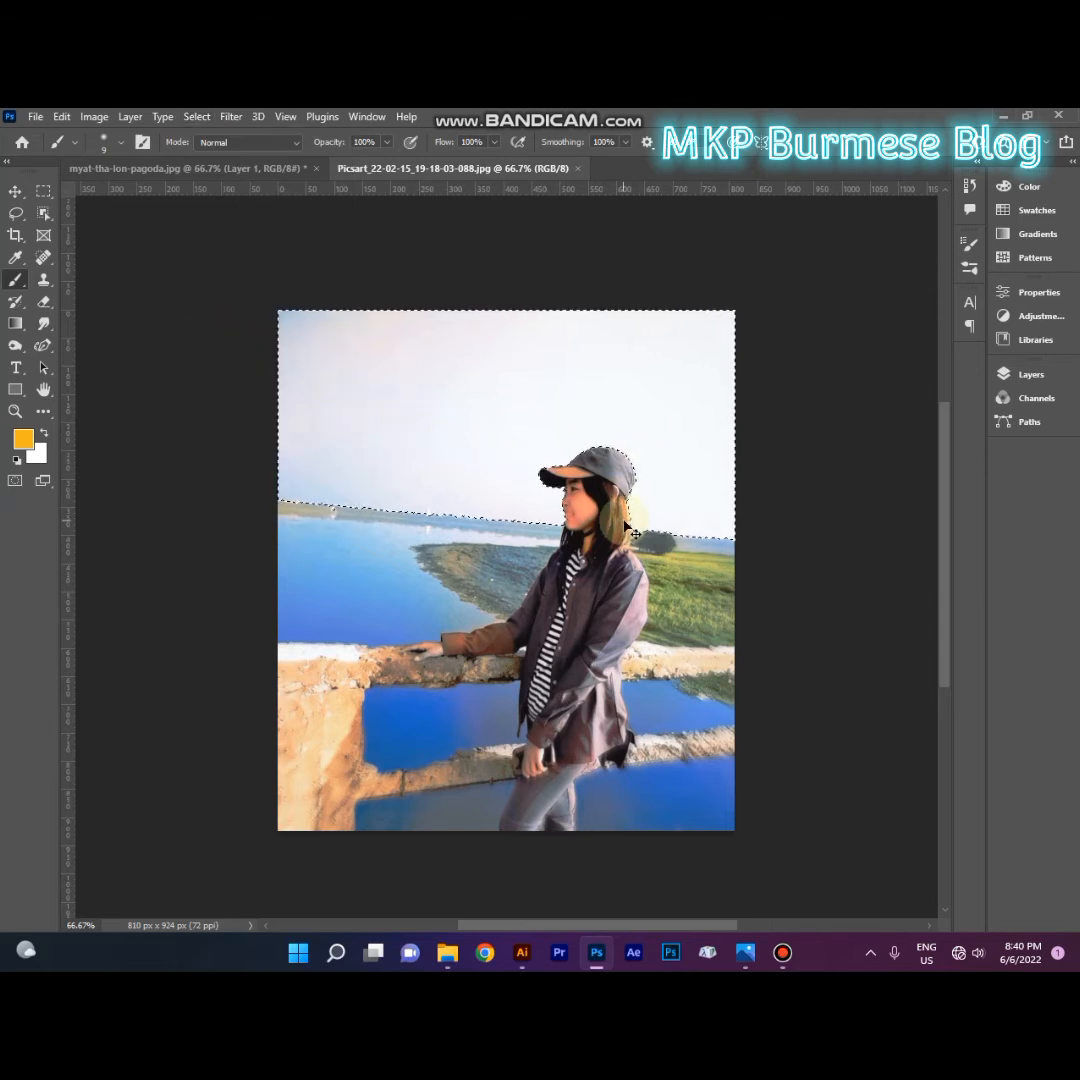
key("ctrl+u")
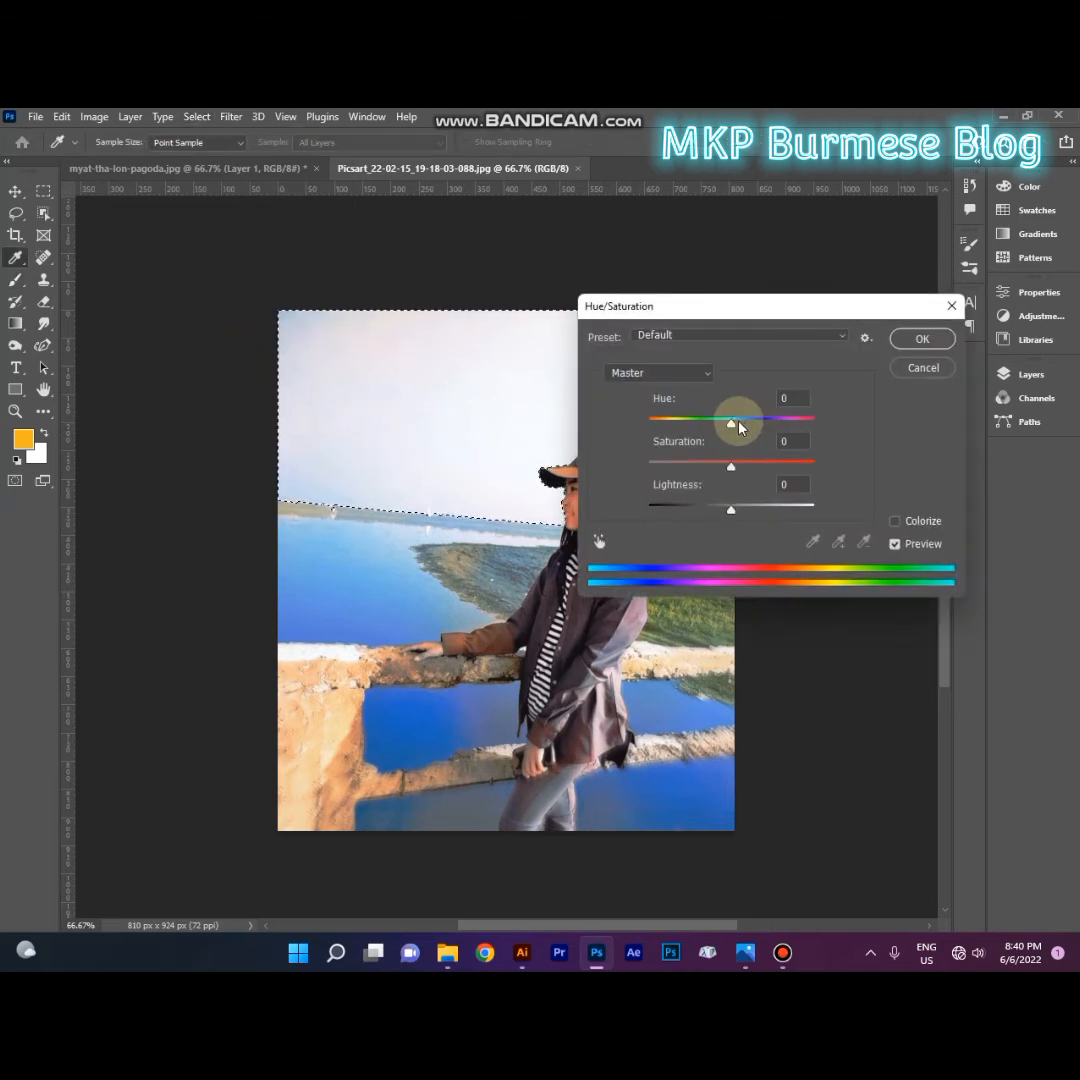
left_click_drag(734, 424, 796, 429)
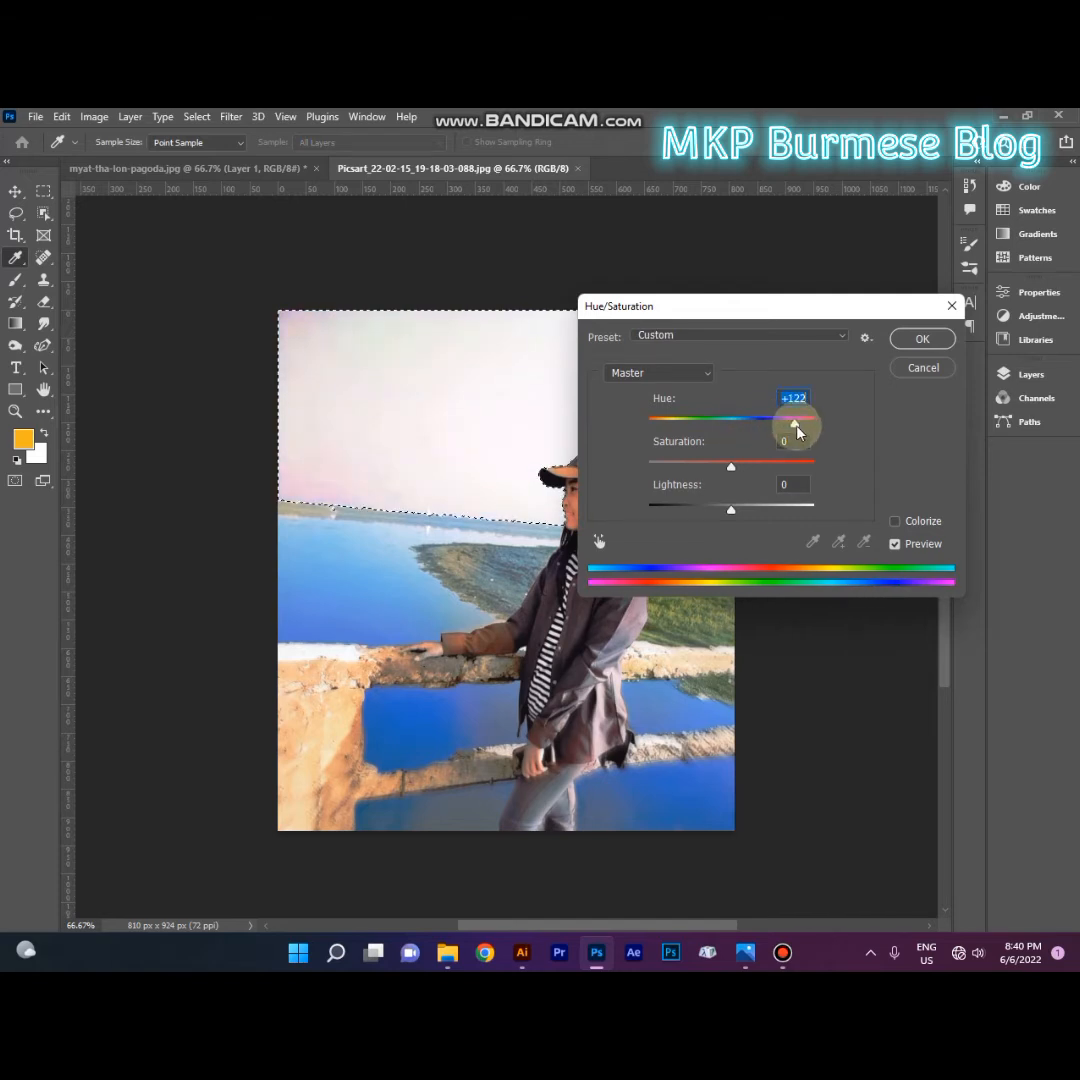
left_click(920, 367)
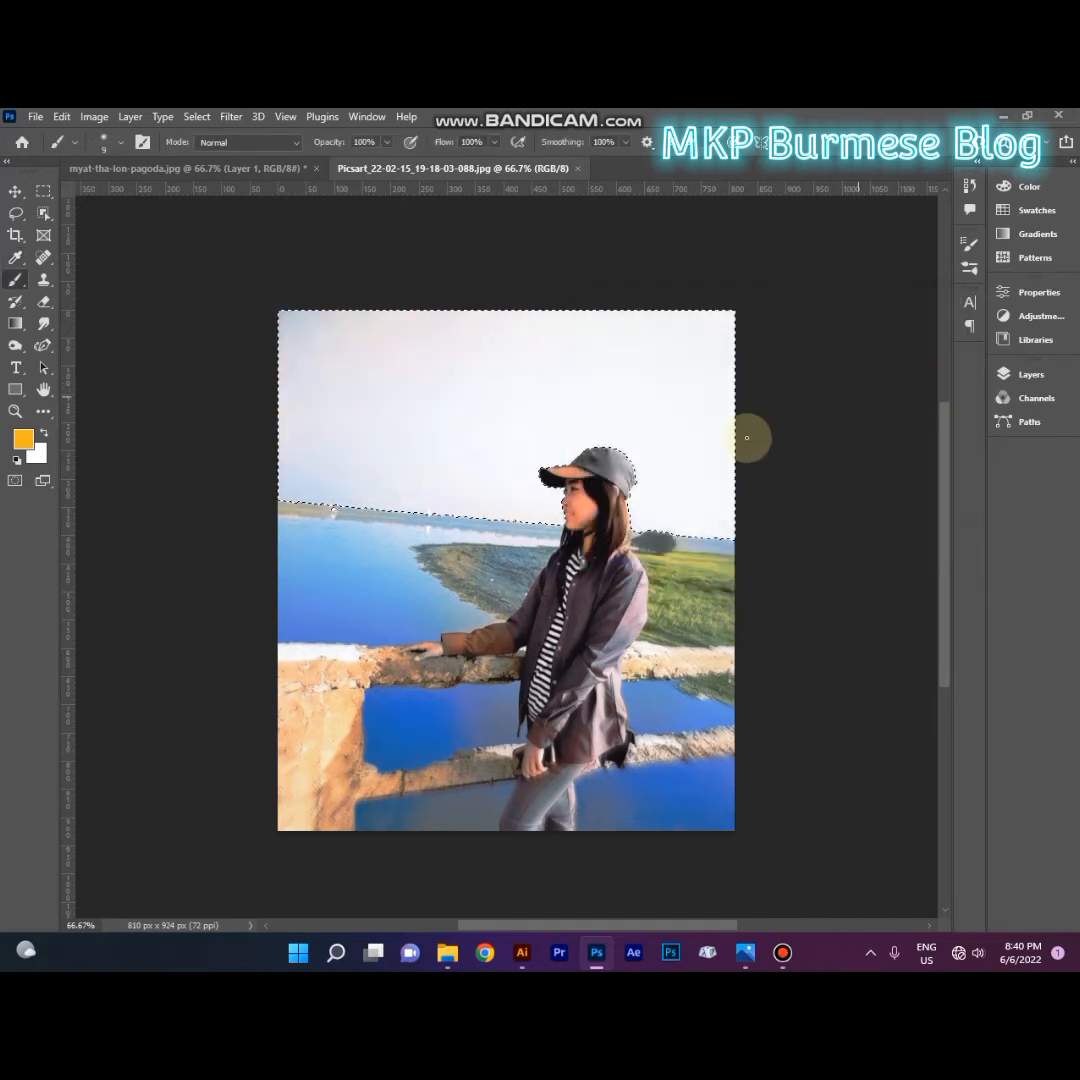
key("ctrl+d")
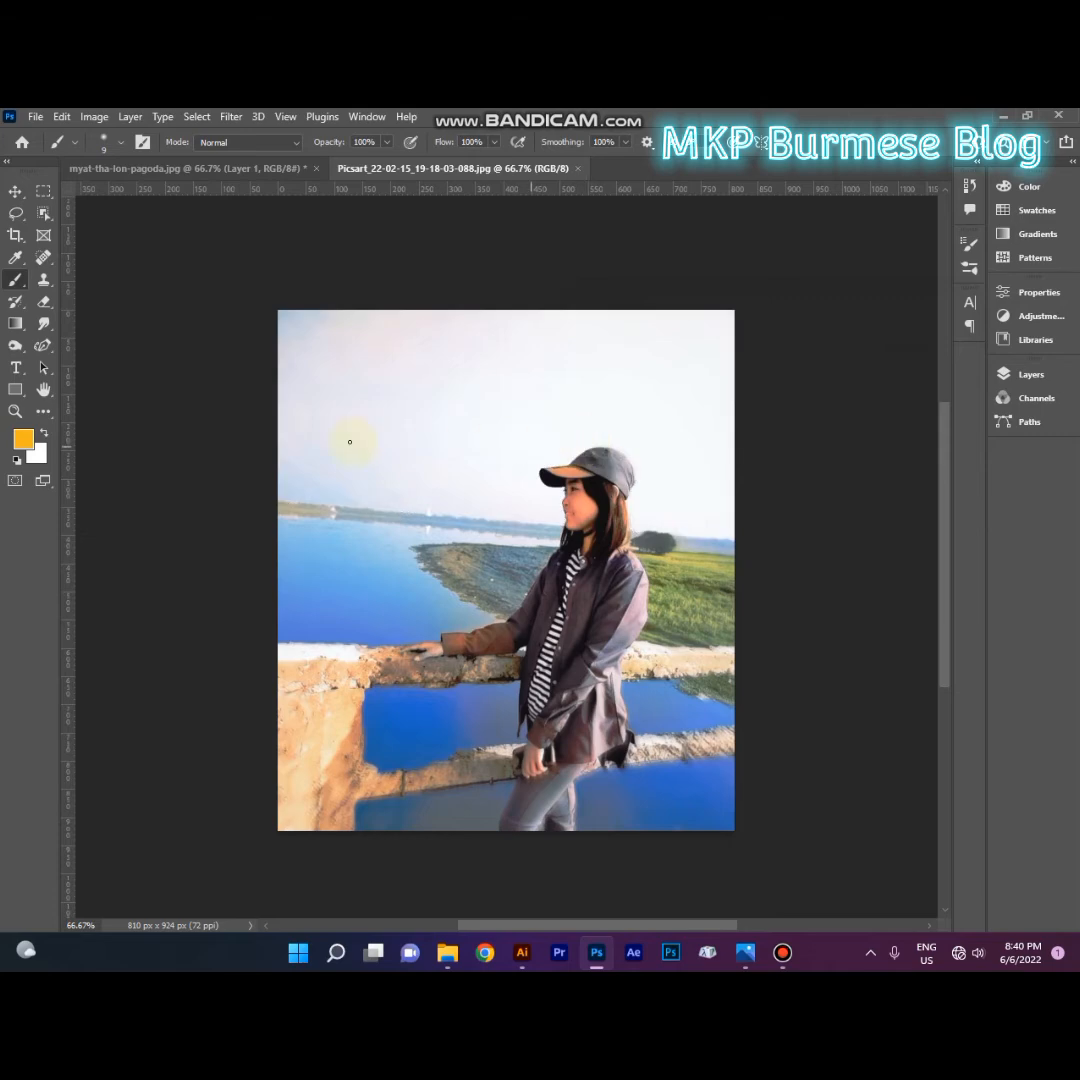
Step: Return to myat-tha-lon-pagoda.jpg and undo the layer reordering and the orange fill
left_click(234, 166)
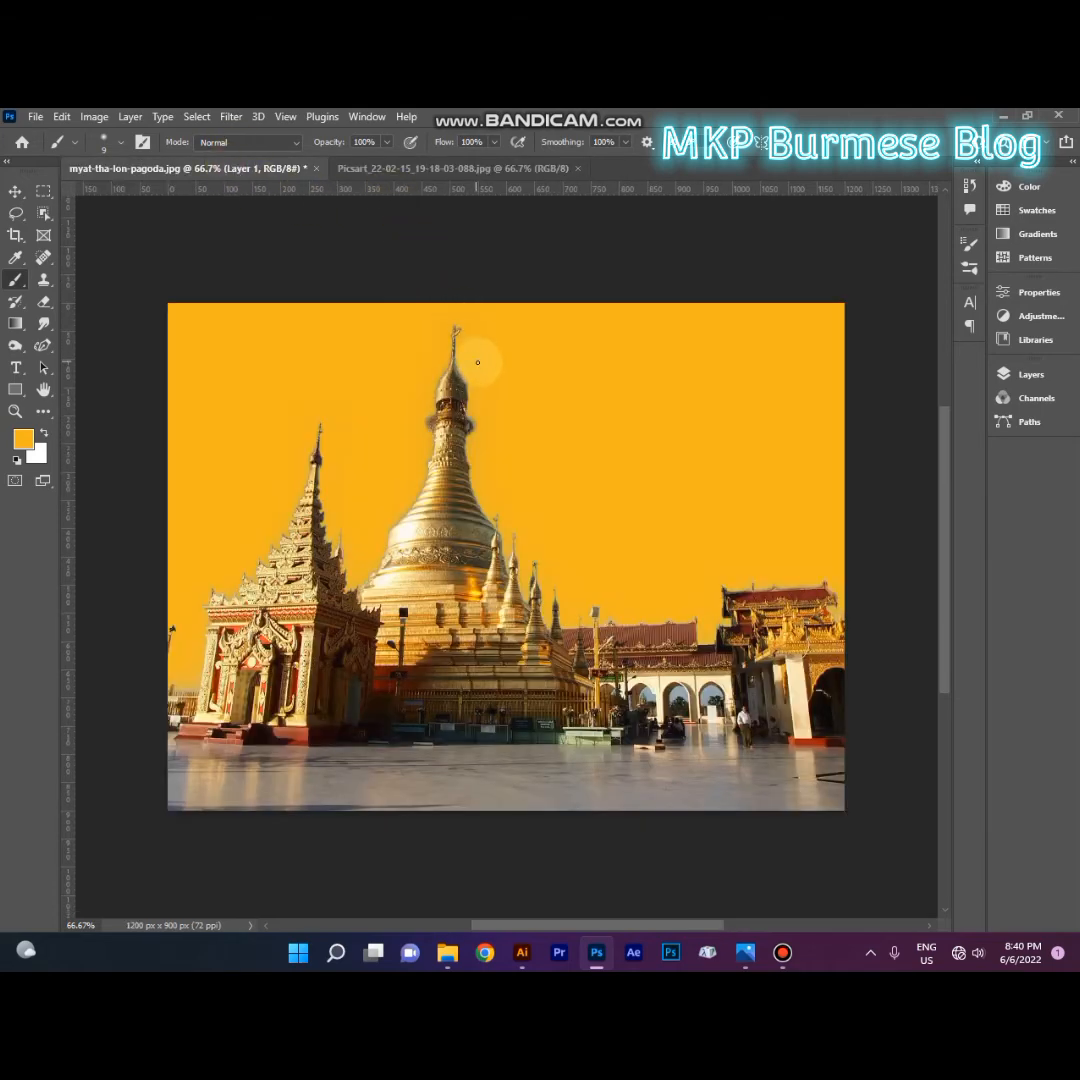
key("ctrl+z")
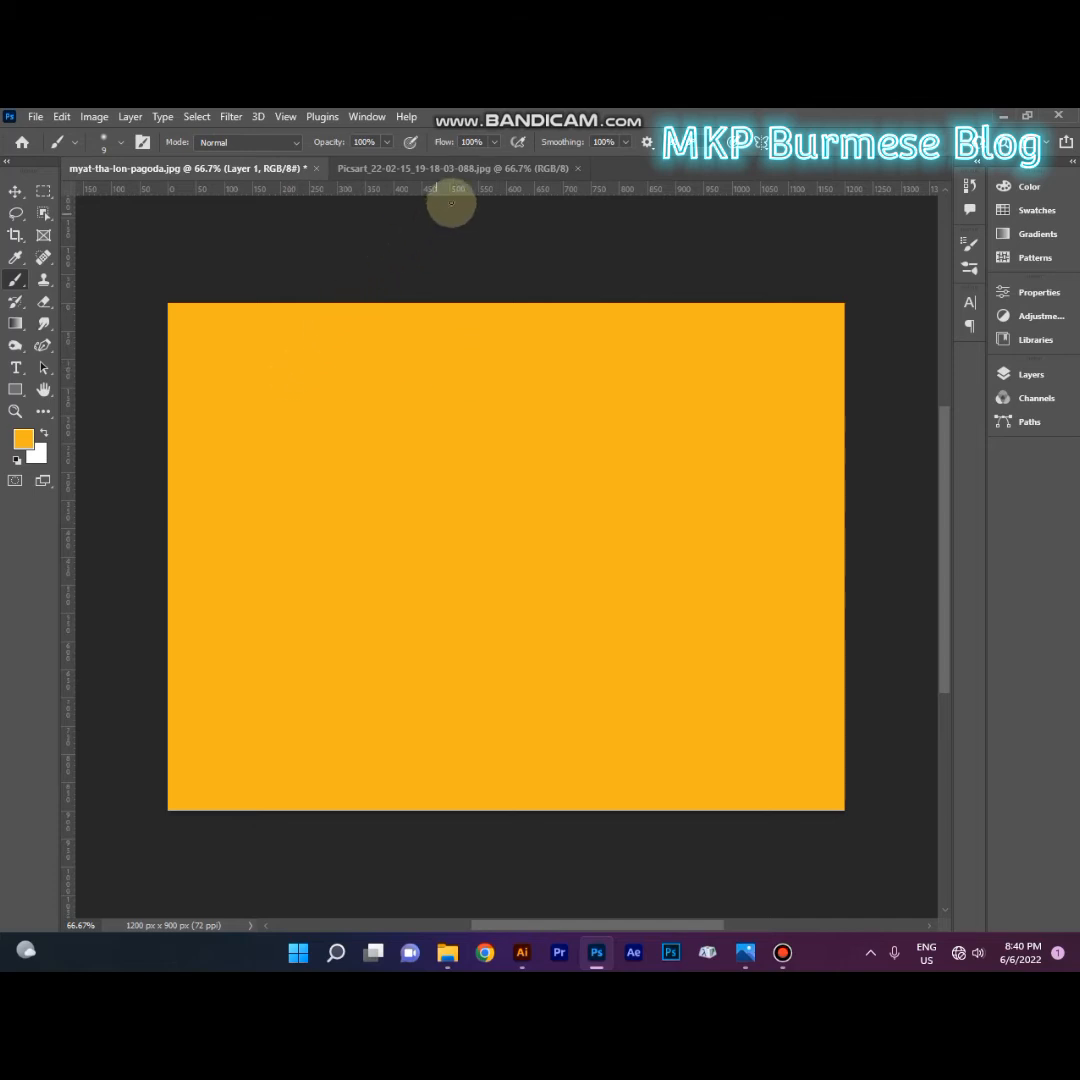
left_click(1000, 373)
key("ctrl+z")
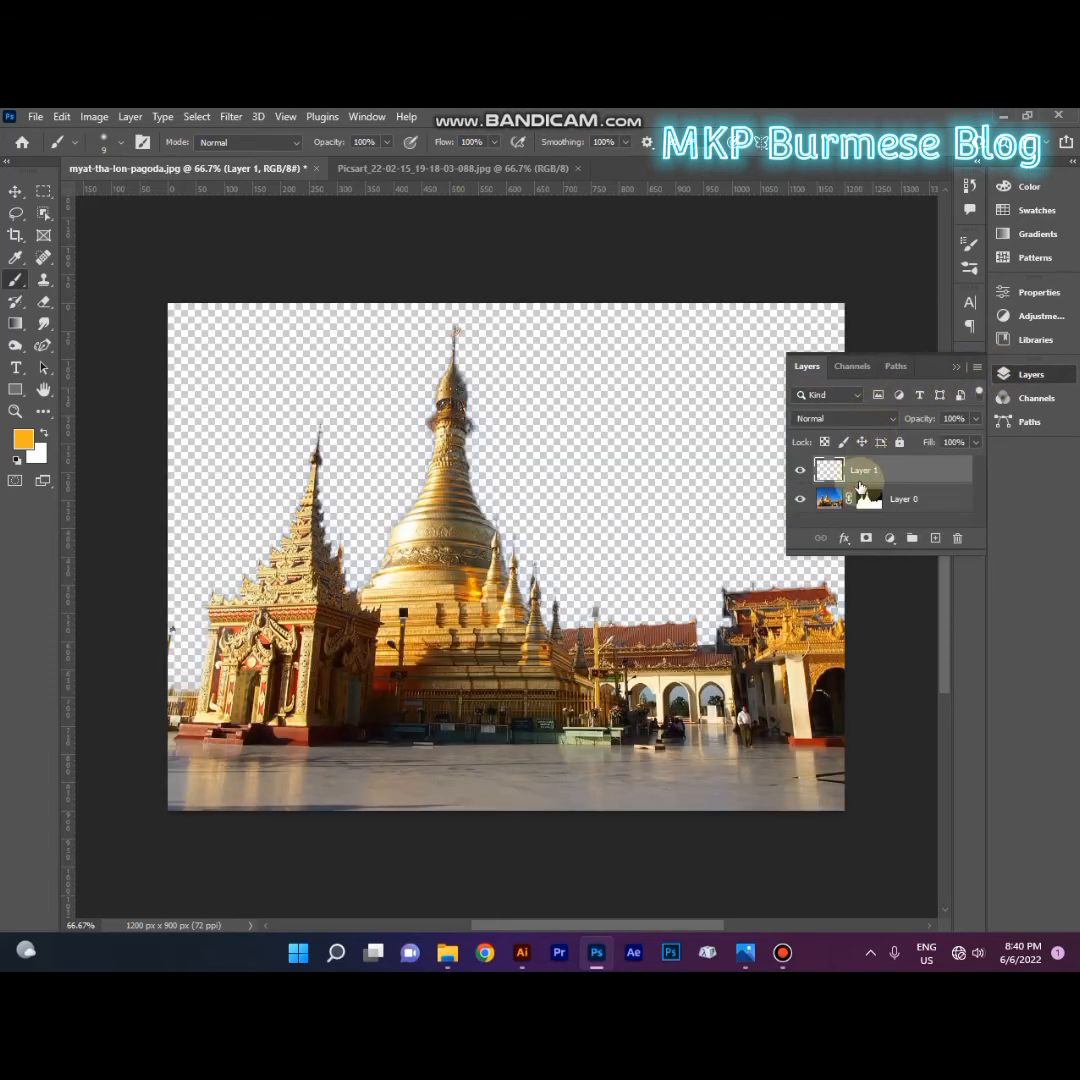
left_click(866, 498)
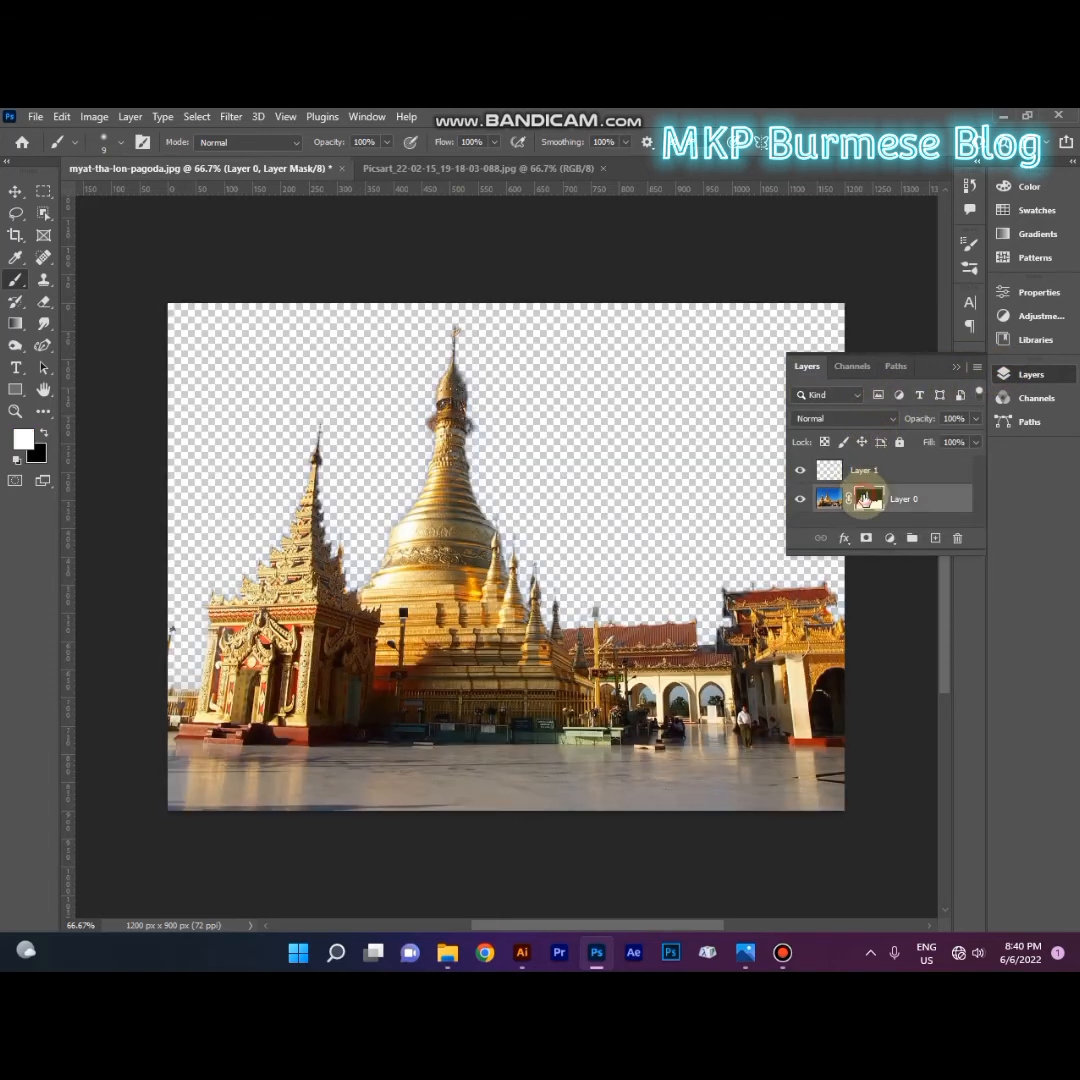
left_click(955, 540)
left_click(470, 423)
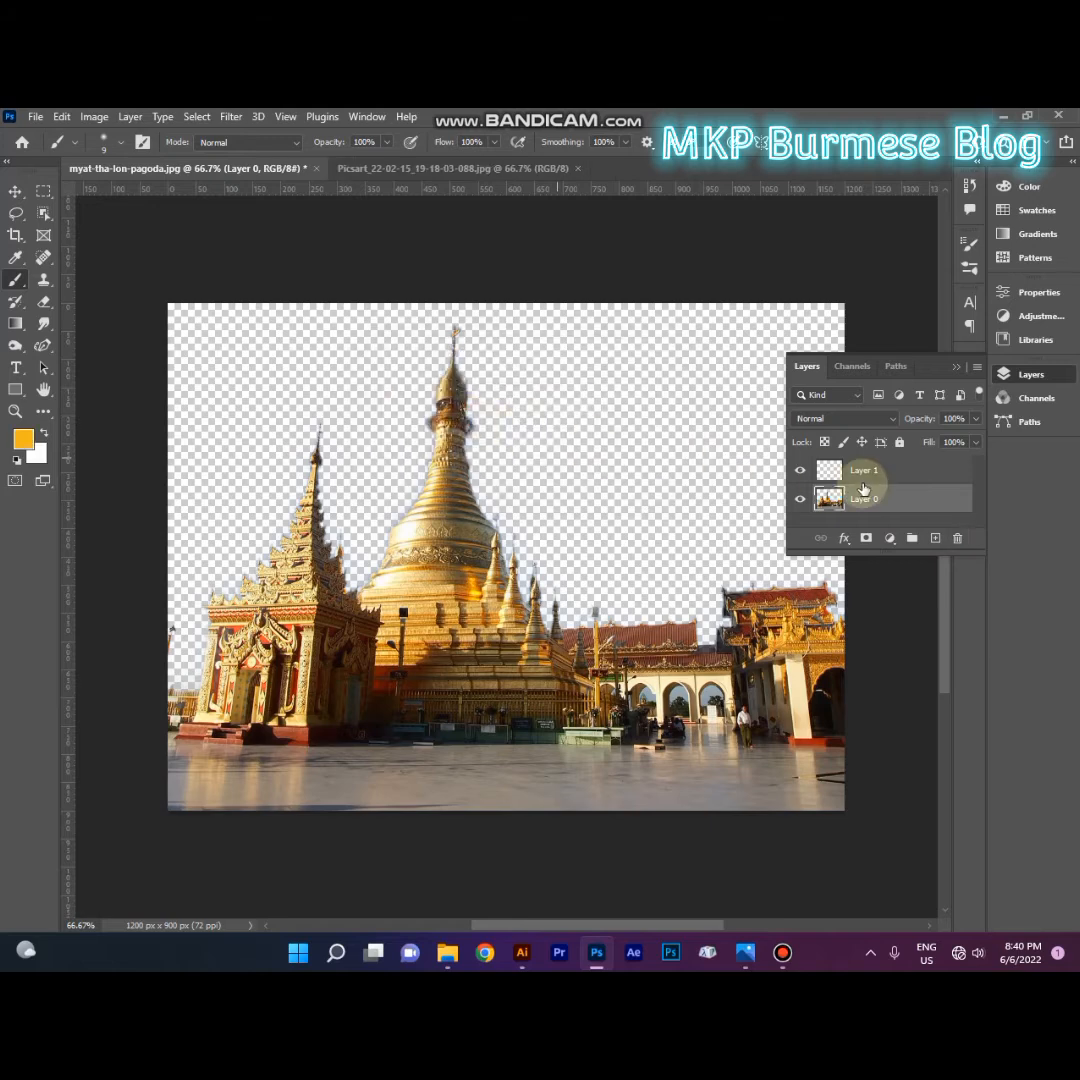
left_click(866, 538)
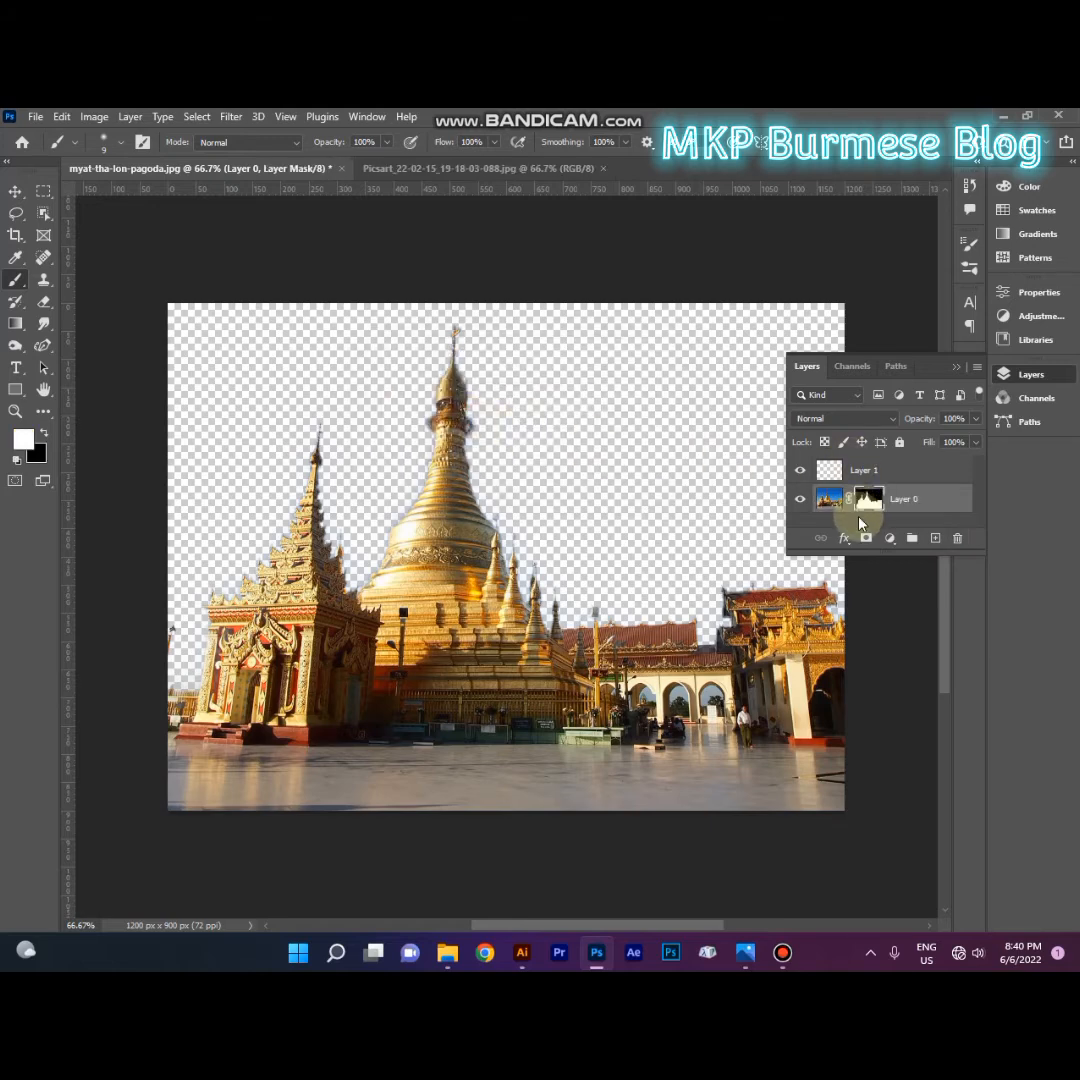
Step: Delete the layer mask from Layer 0 without applying it, and delete the empty Layer 1
right_click(866, 503)
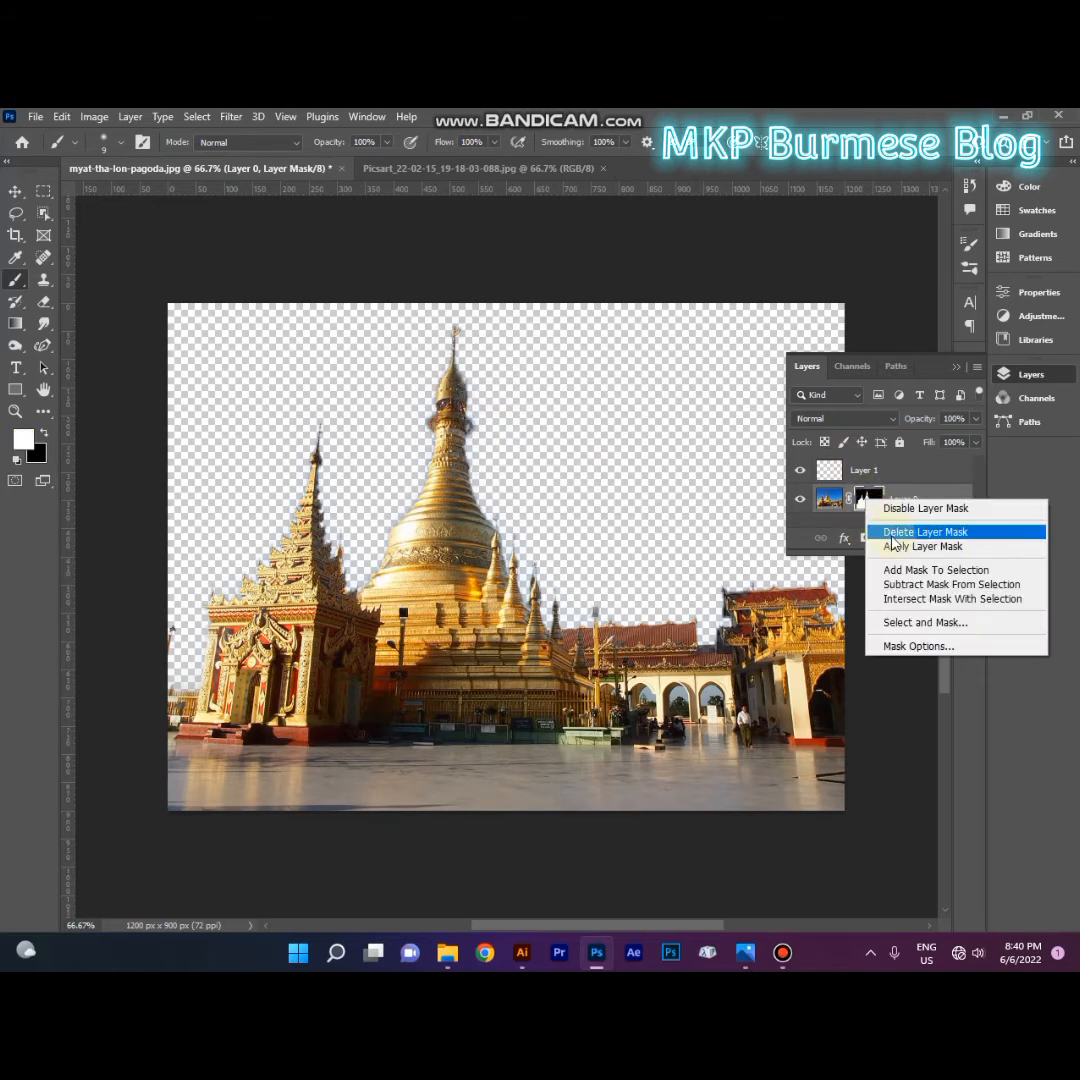
left_click(894, 533)
left_click(865, 472)
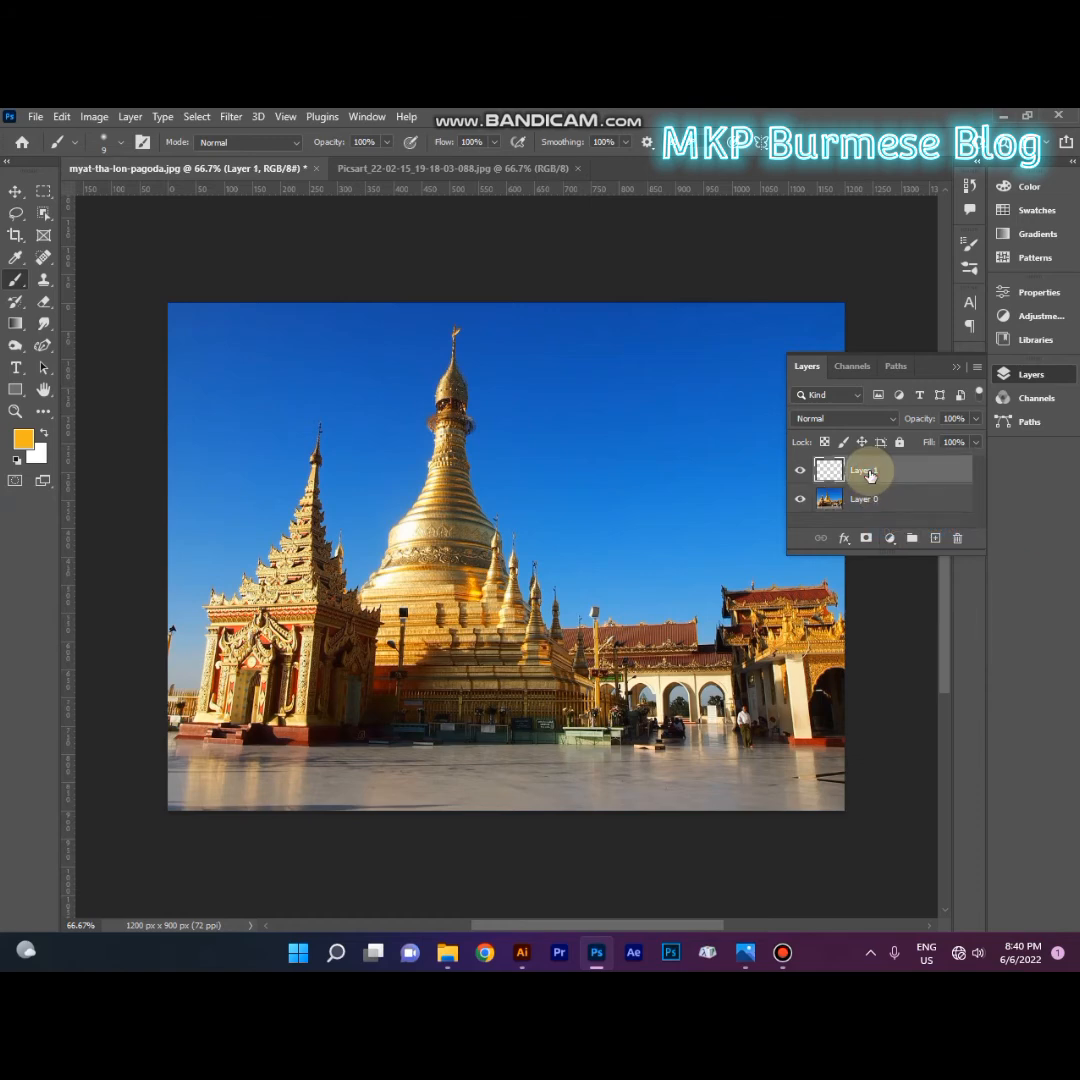
key("Delete")
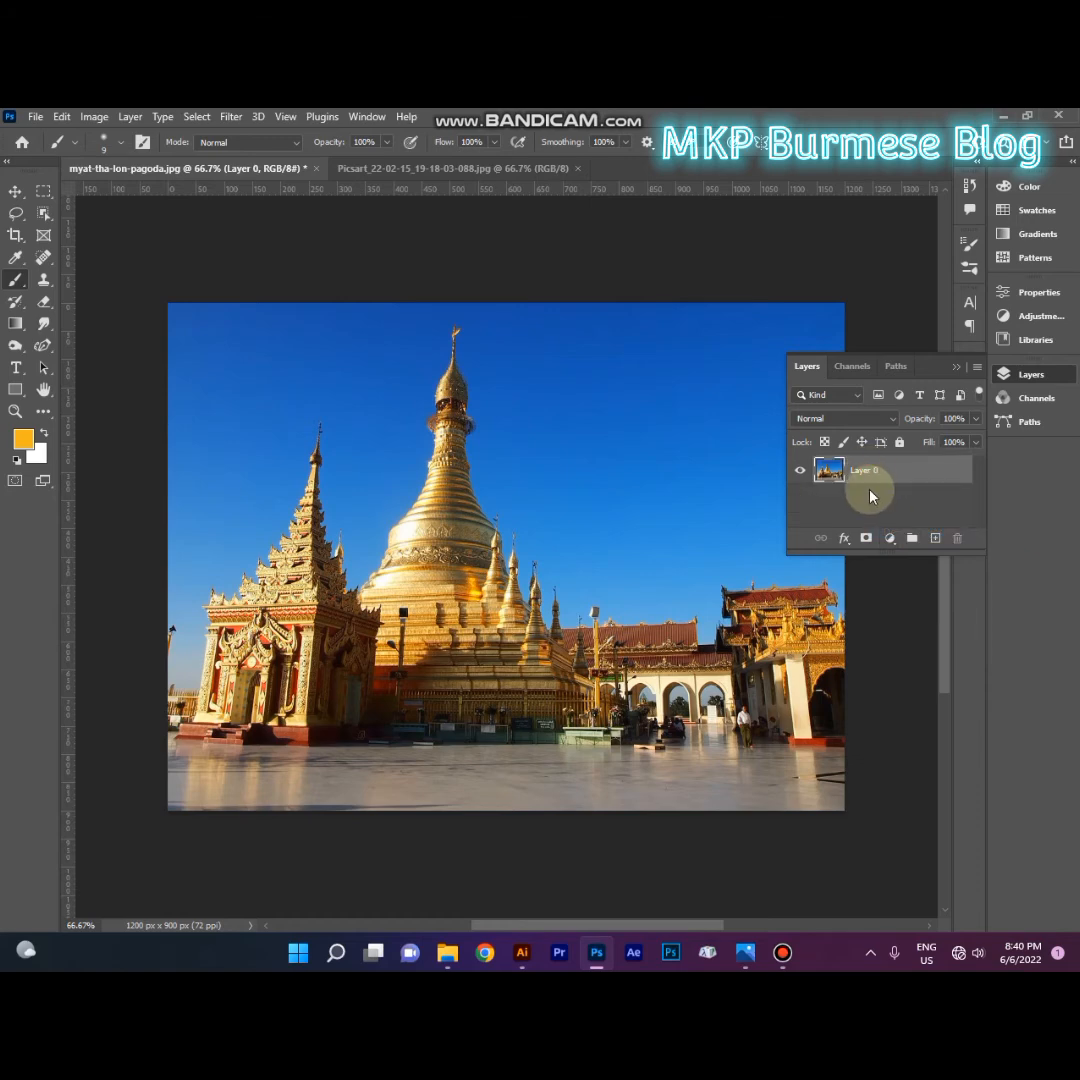
Step: Flatten the pagoda image into a single background layer
left_click(62, 117)
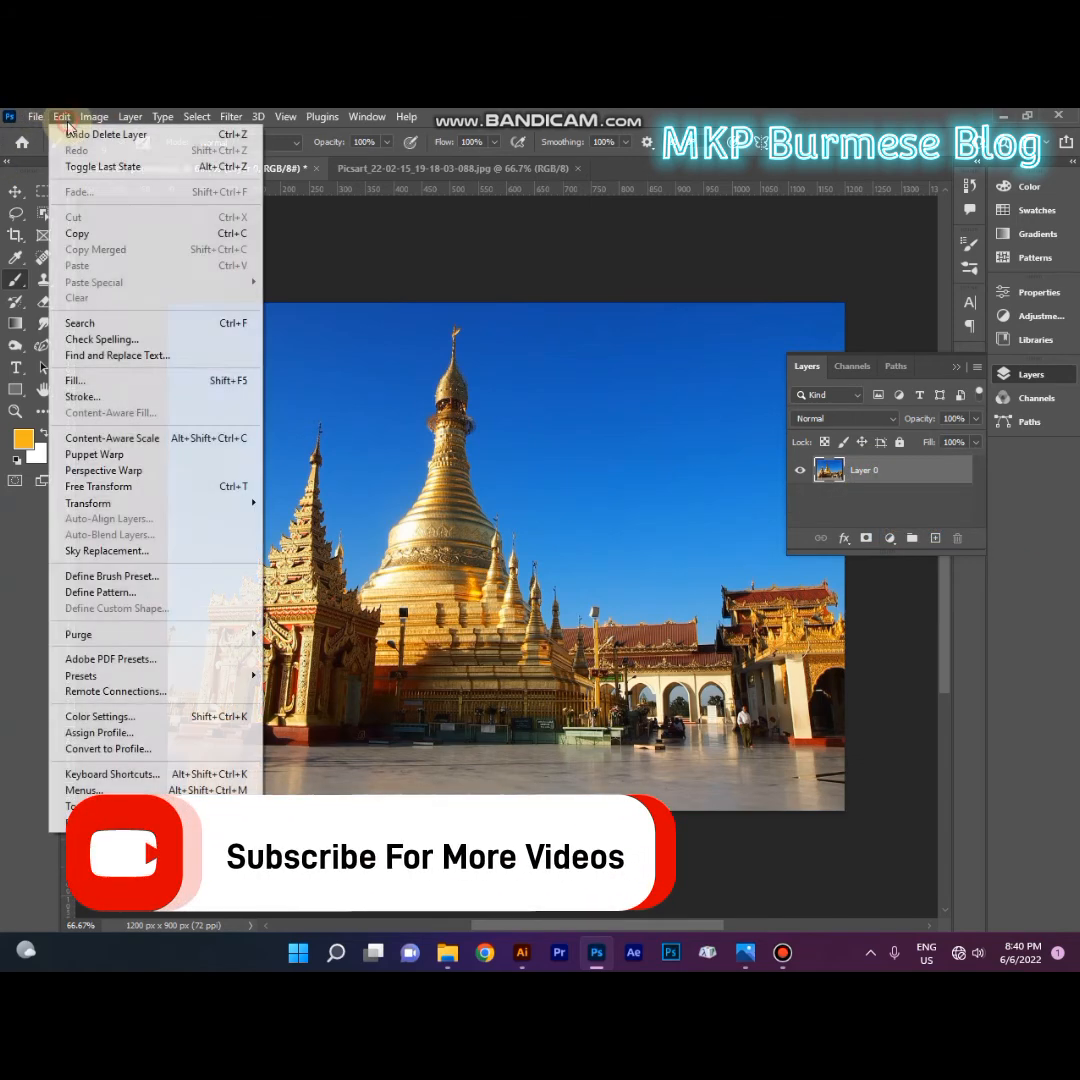
left_click(390, 287)
key("alt+l")
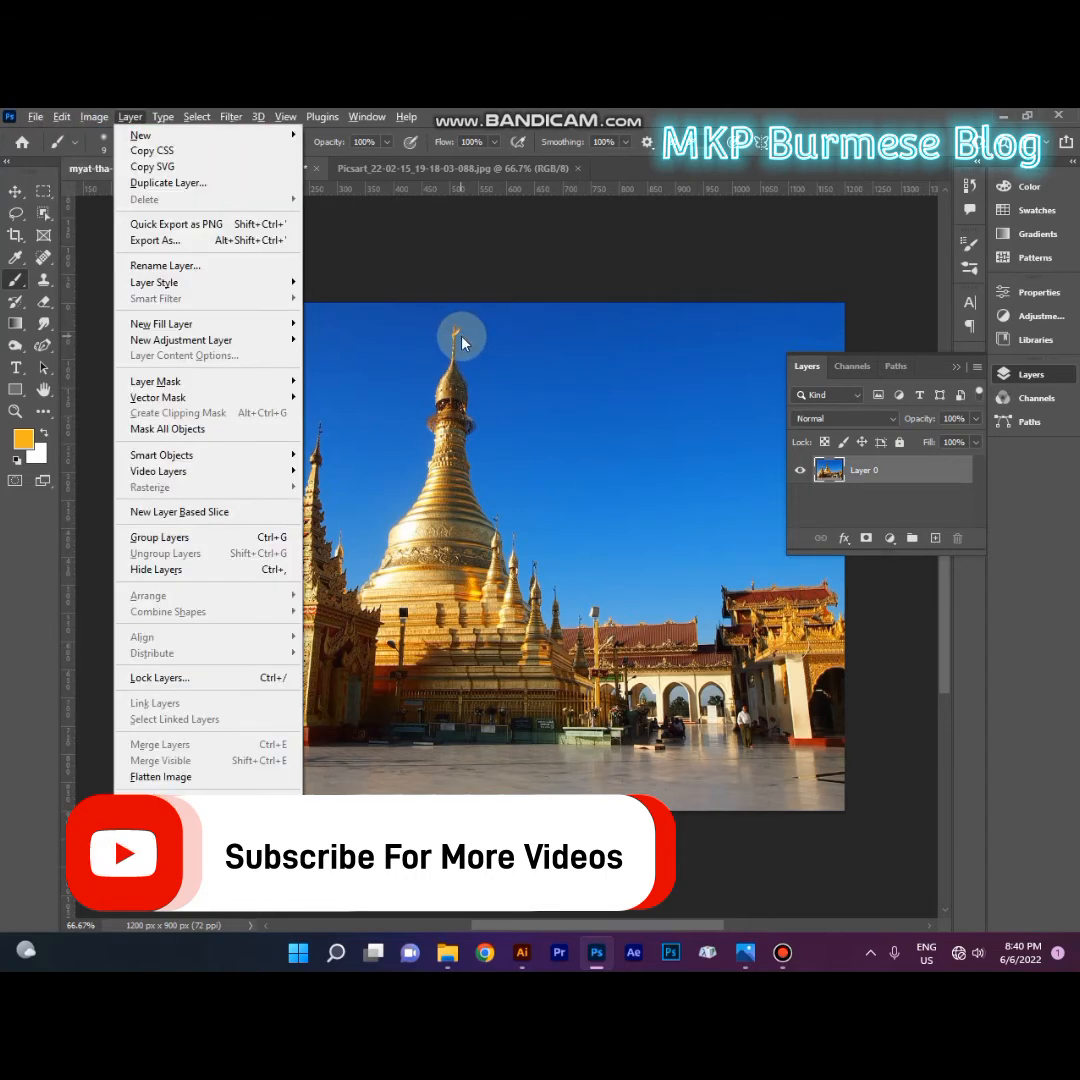
key("f")
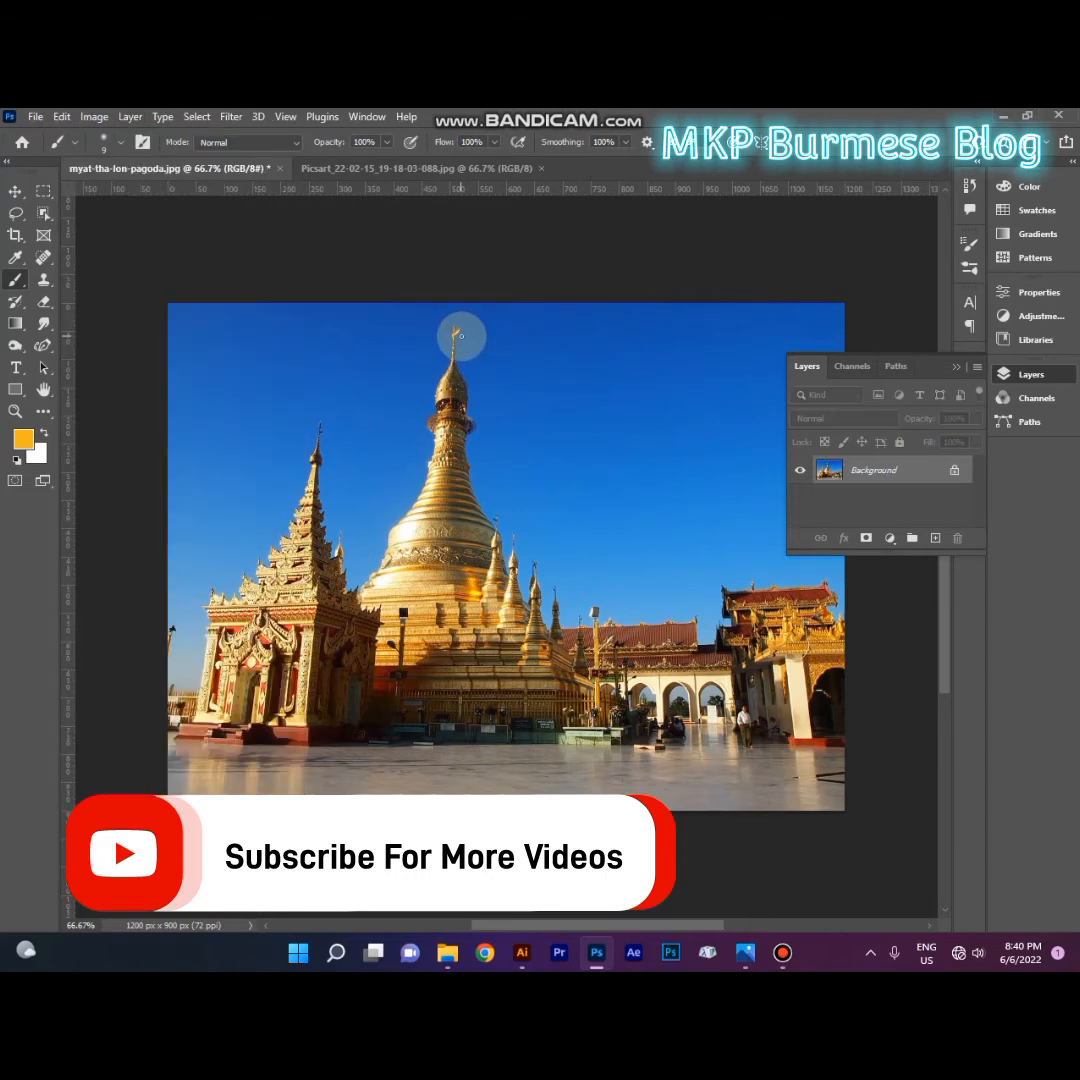
Step: Start Sky Replacement on the flattened pagoda image and keep its dialog clear of the photo
left_click(952, 367)
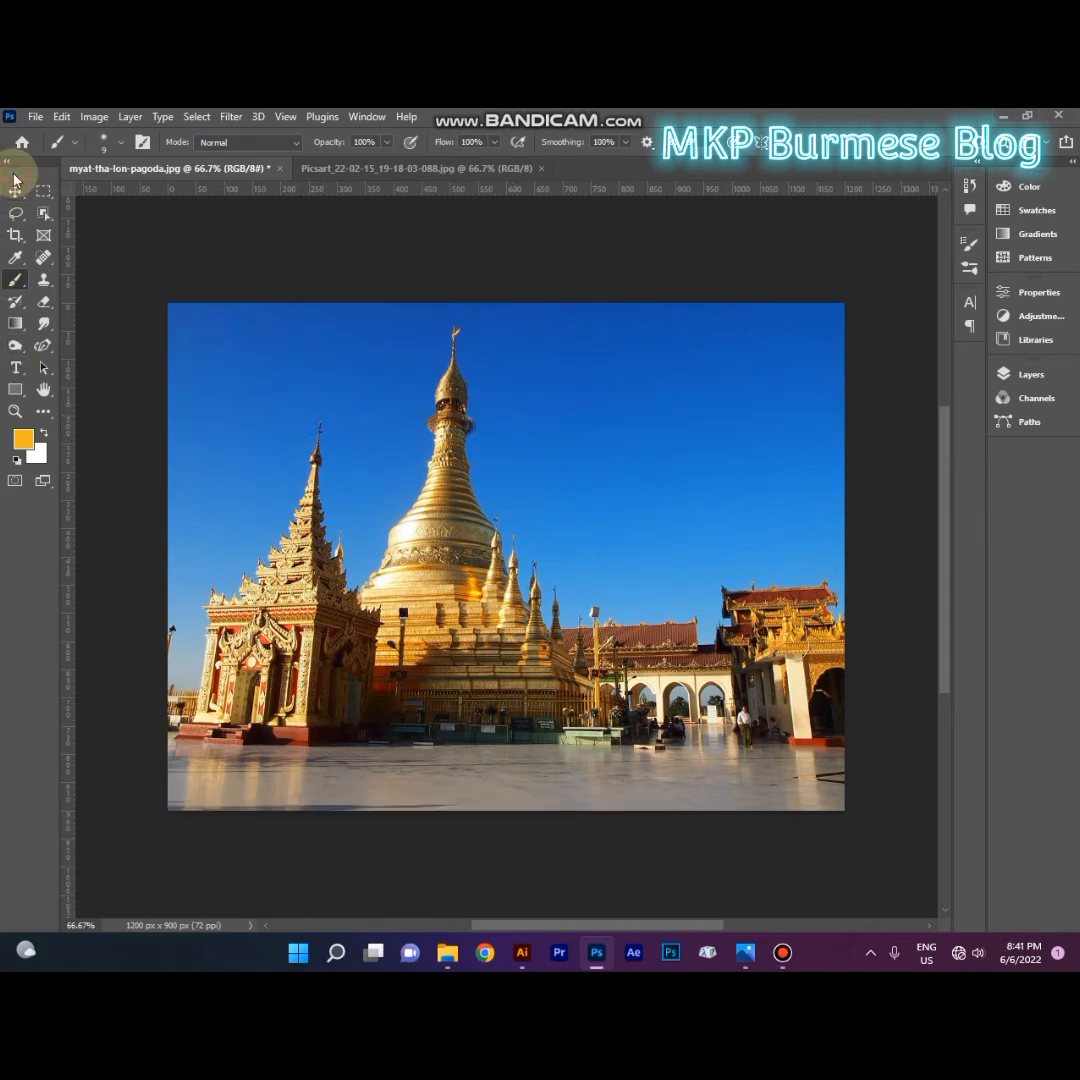
left_click(61, 117)
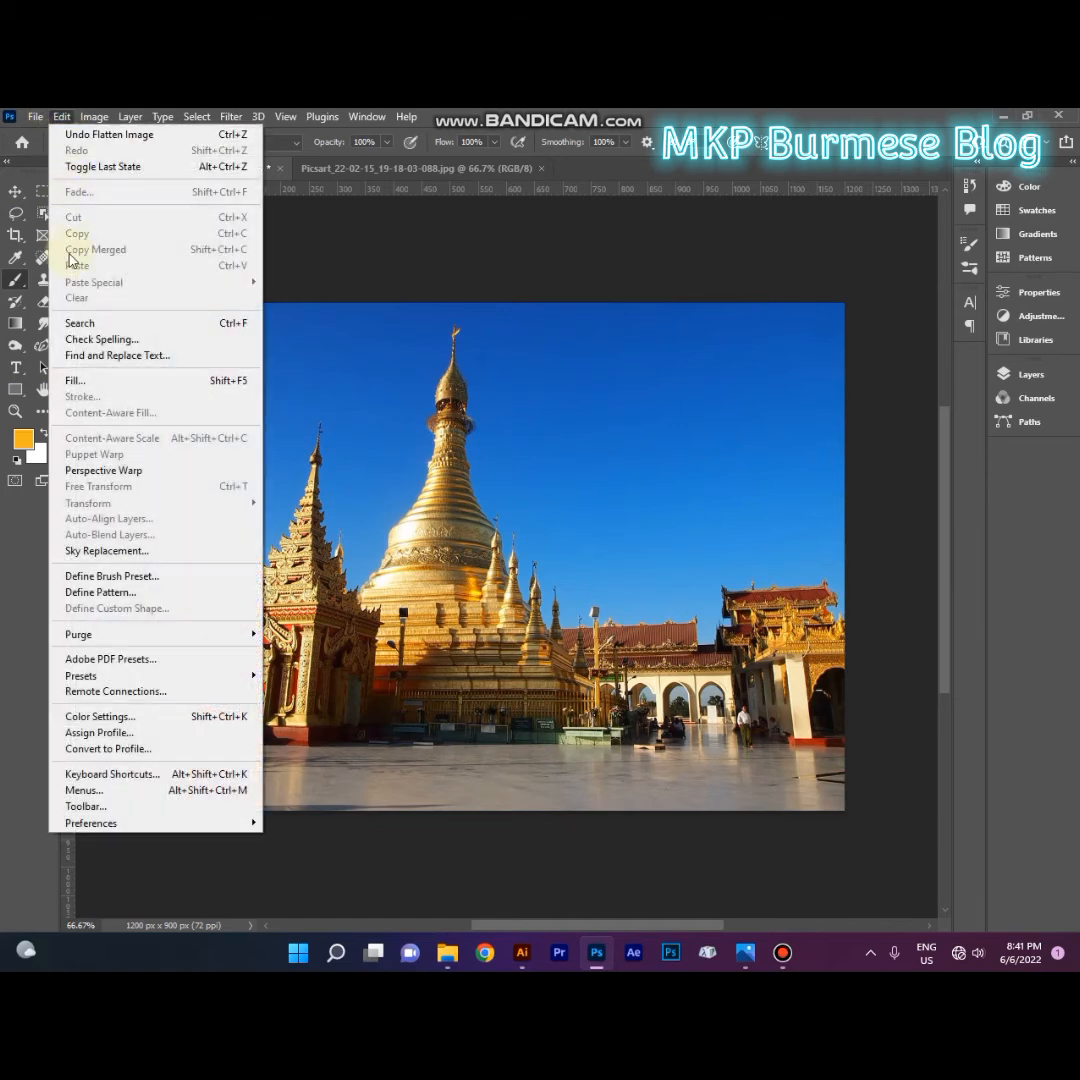
left_click(105, 551)
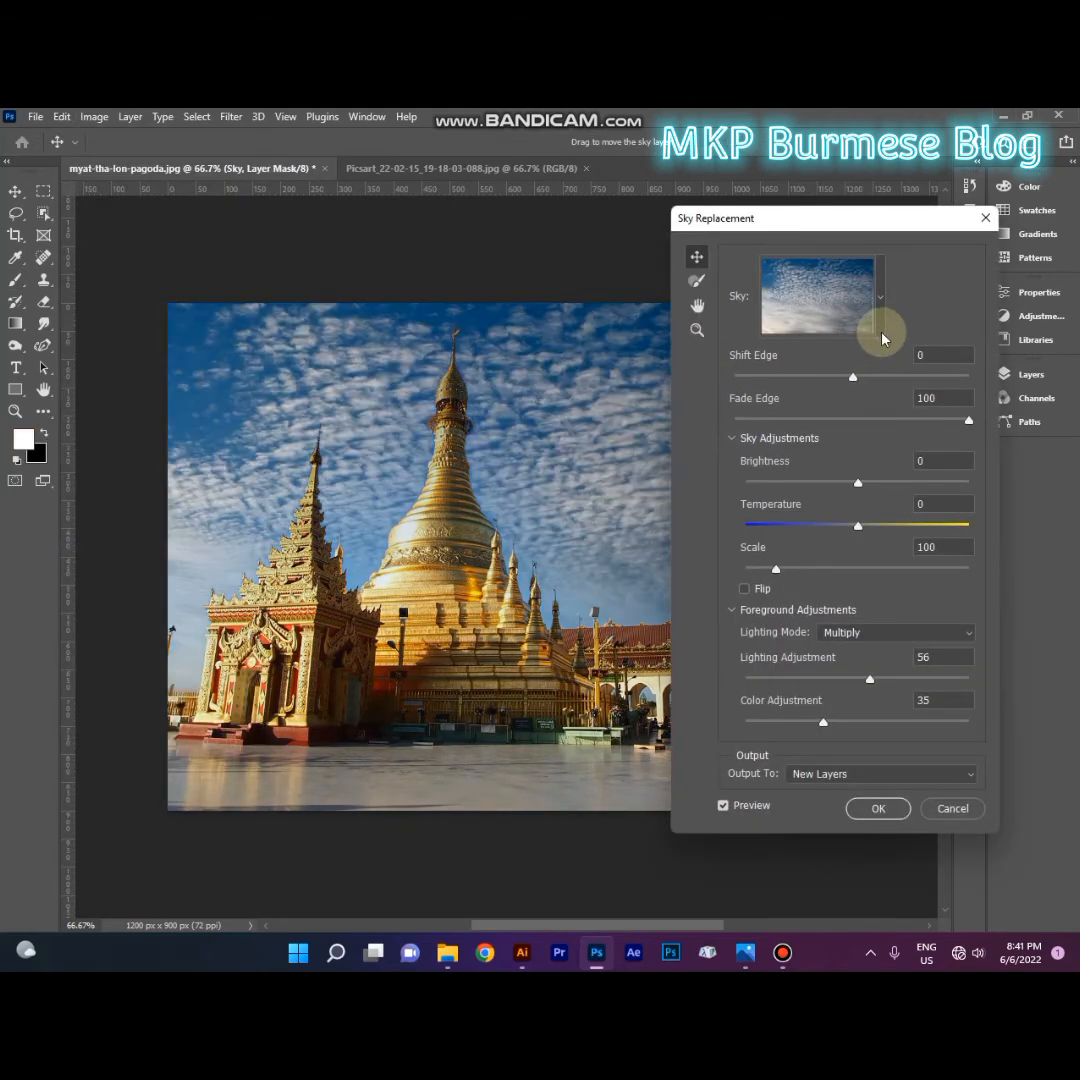
left_click_drag(841, 226, 915, 224)
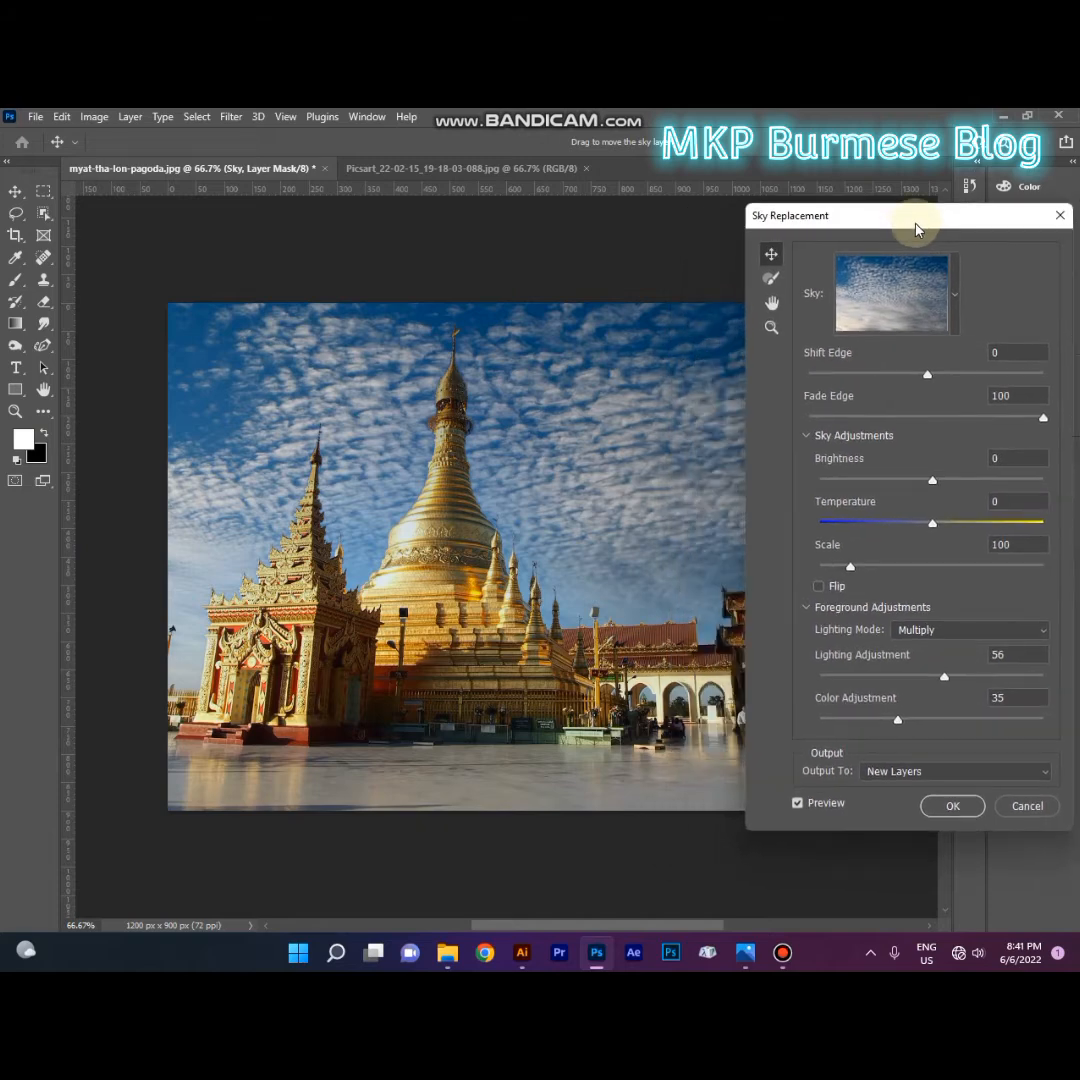
Step: Try the plain blue gradient and the wispy-cloud sky from the Blue Skies presets on the pagoda photo
left_click(951, 284)
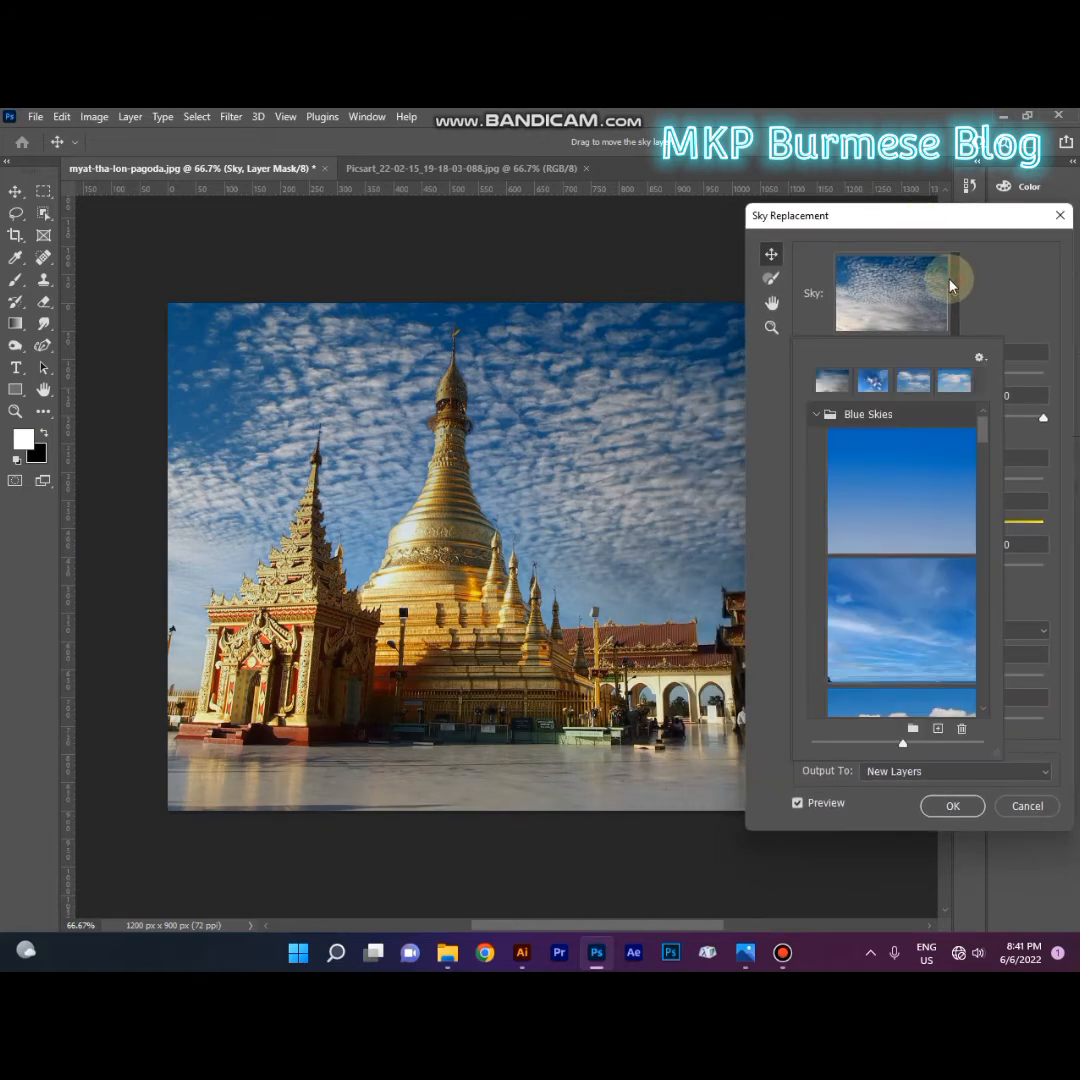
left_click(904, 479)
left_click(887, 595)
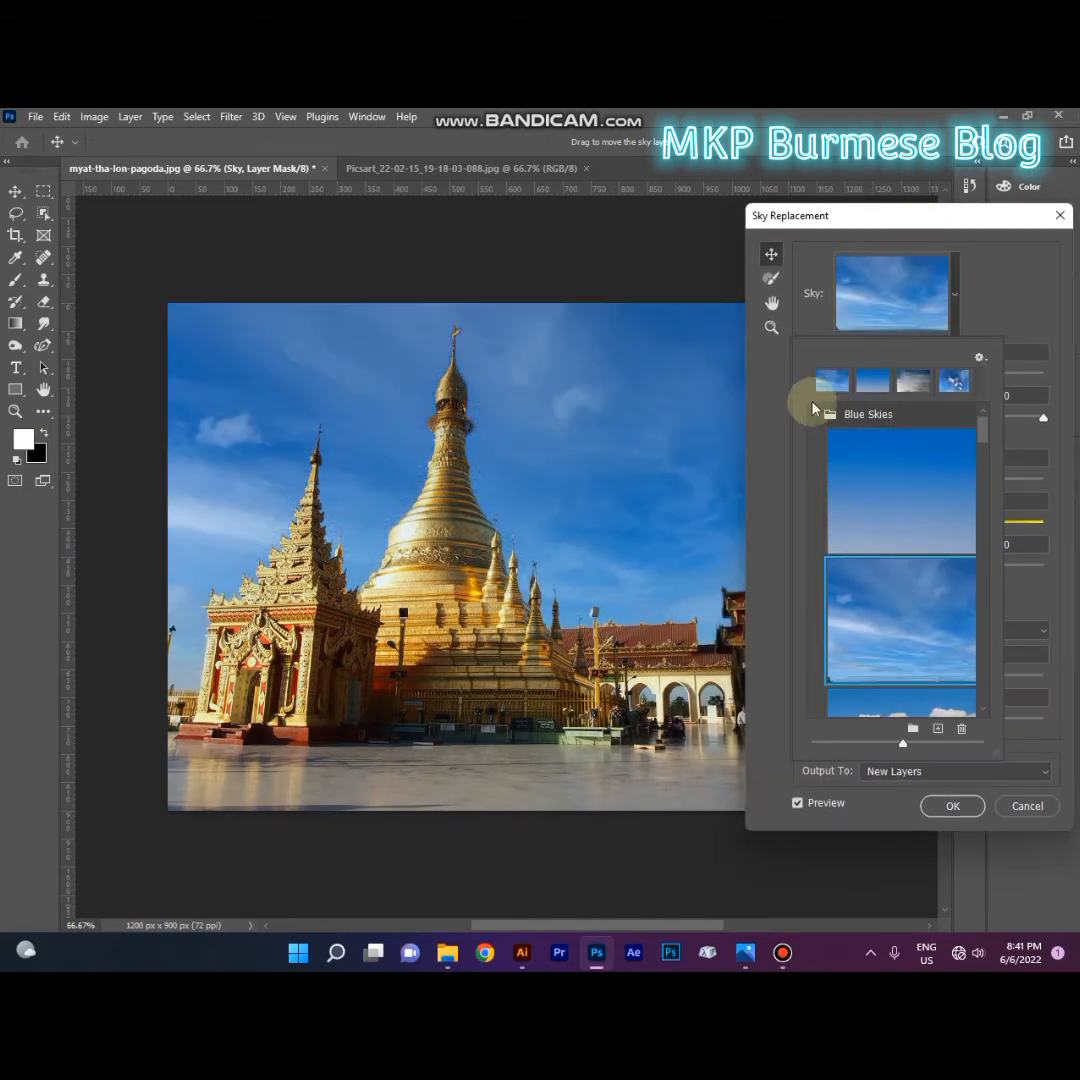
Step: Try the rainbow sky and the orange, pink and purple sunset skies from the Spectacular presets
left_click(816, 414)
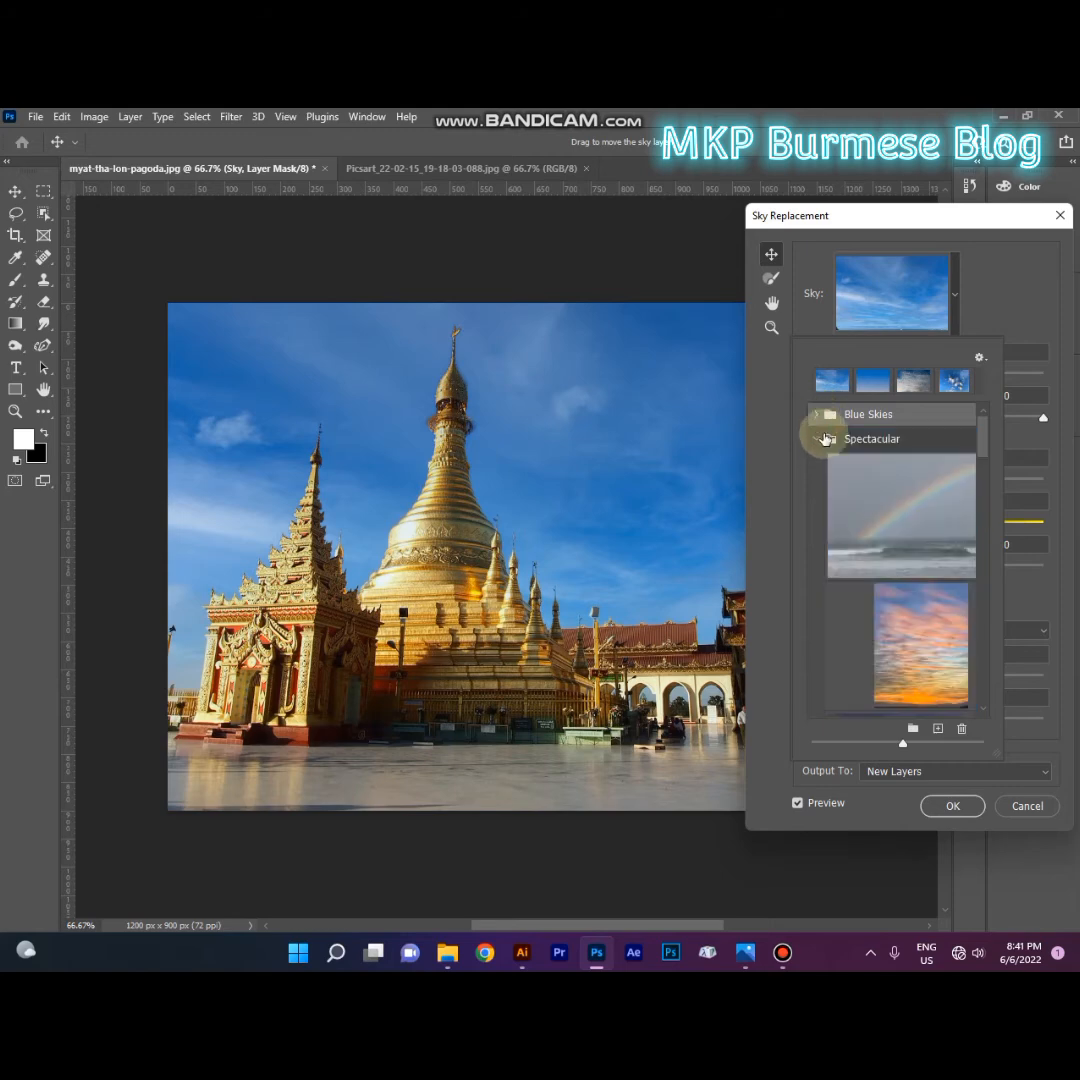
left_click(880, 500)
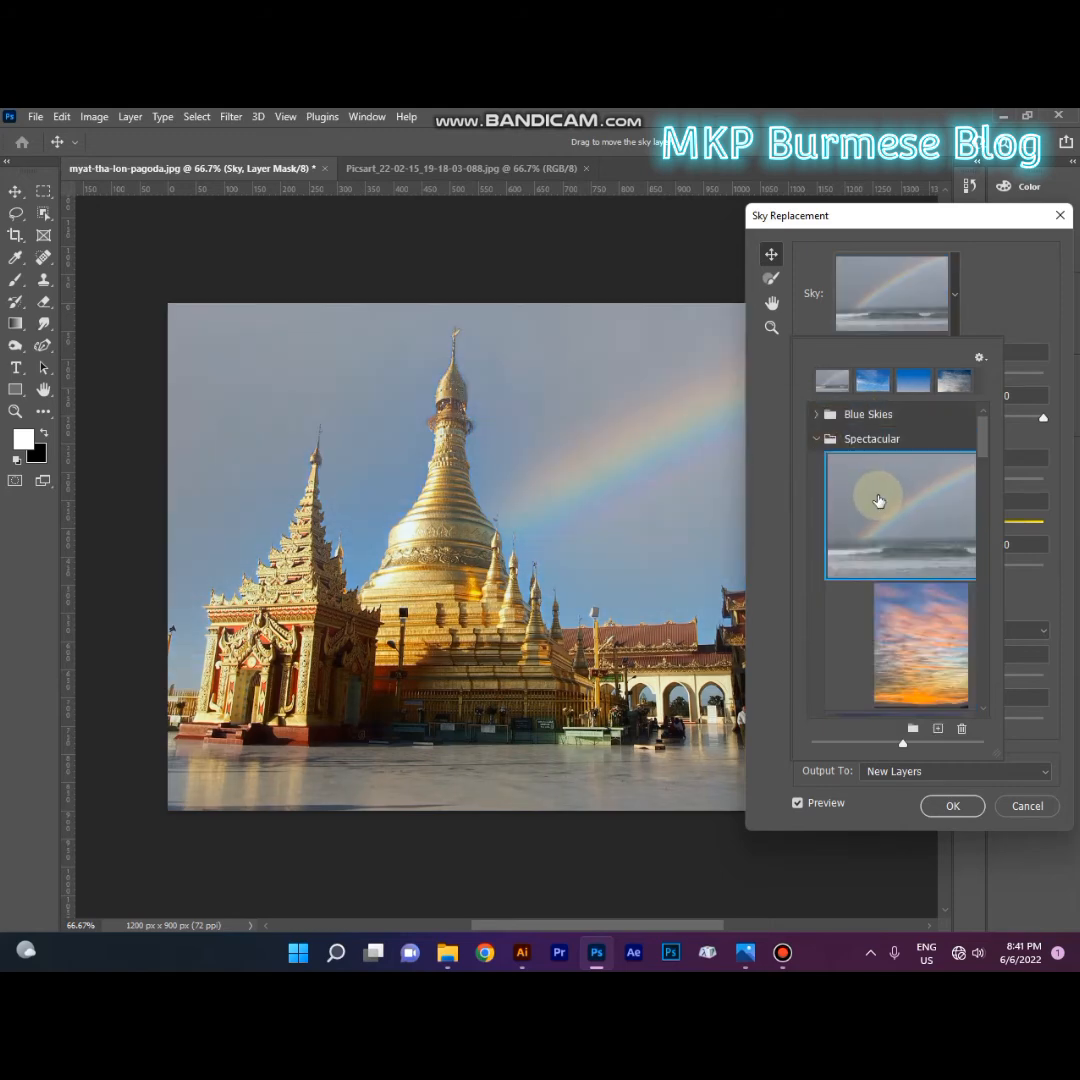
left_click(907, 600)
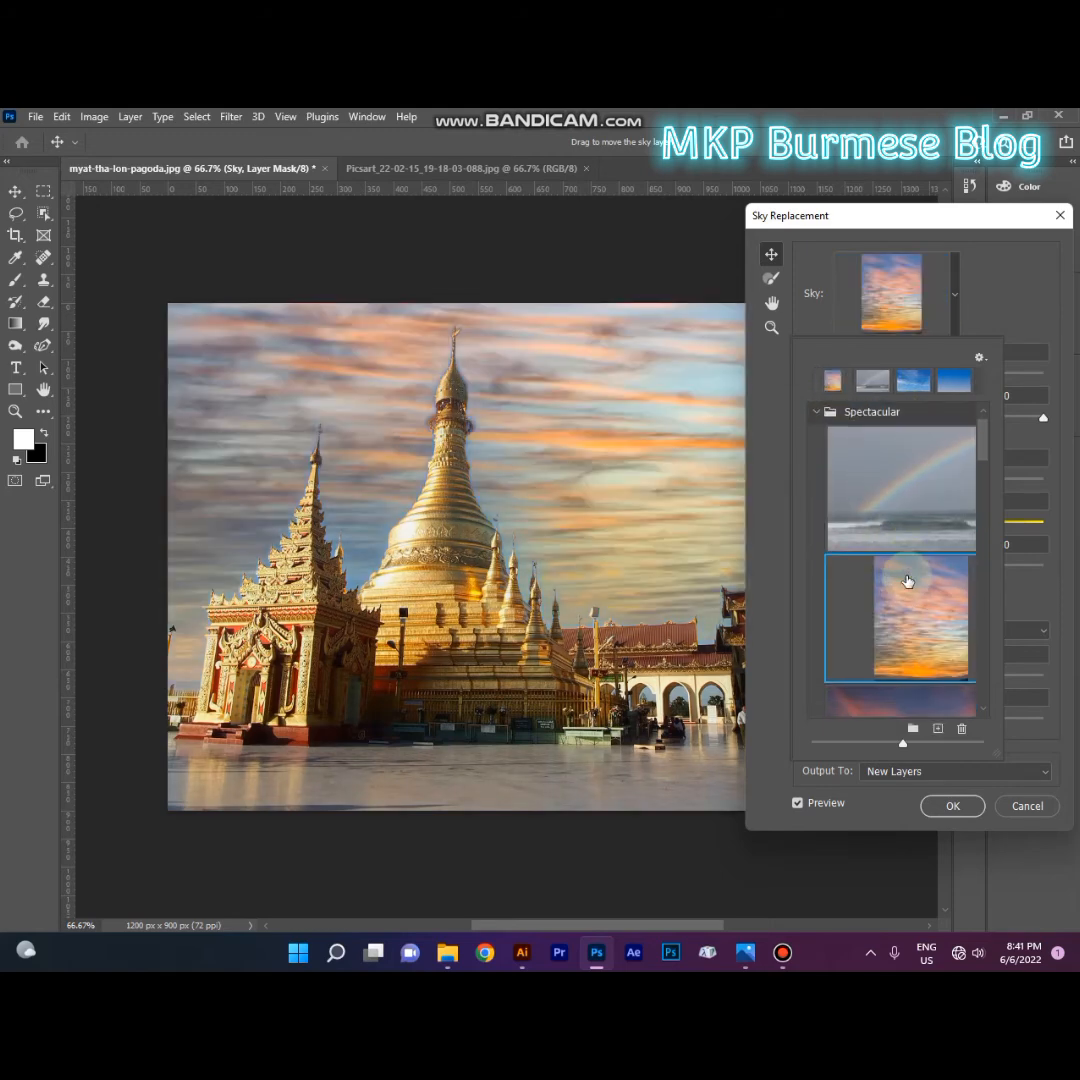
scroll(907, 581, "down", 3)
left_click(903, 543)
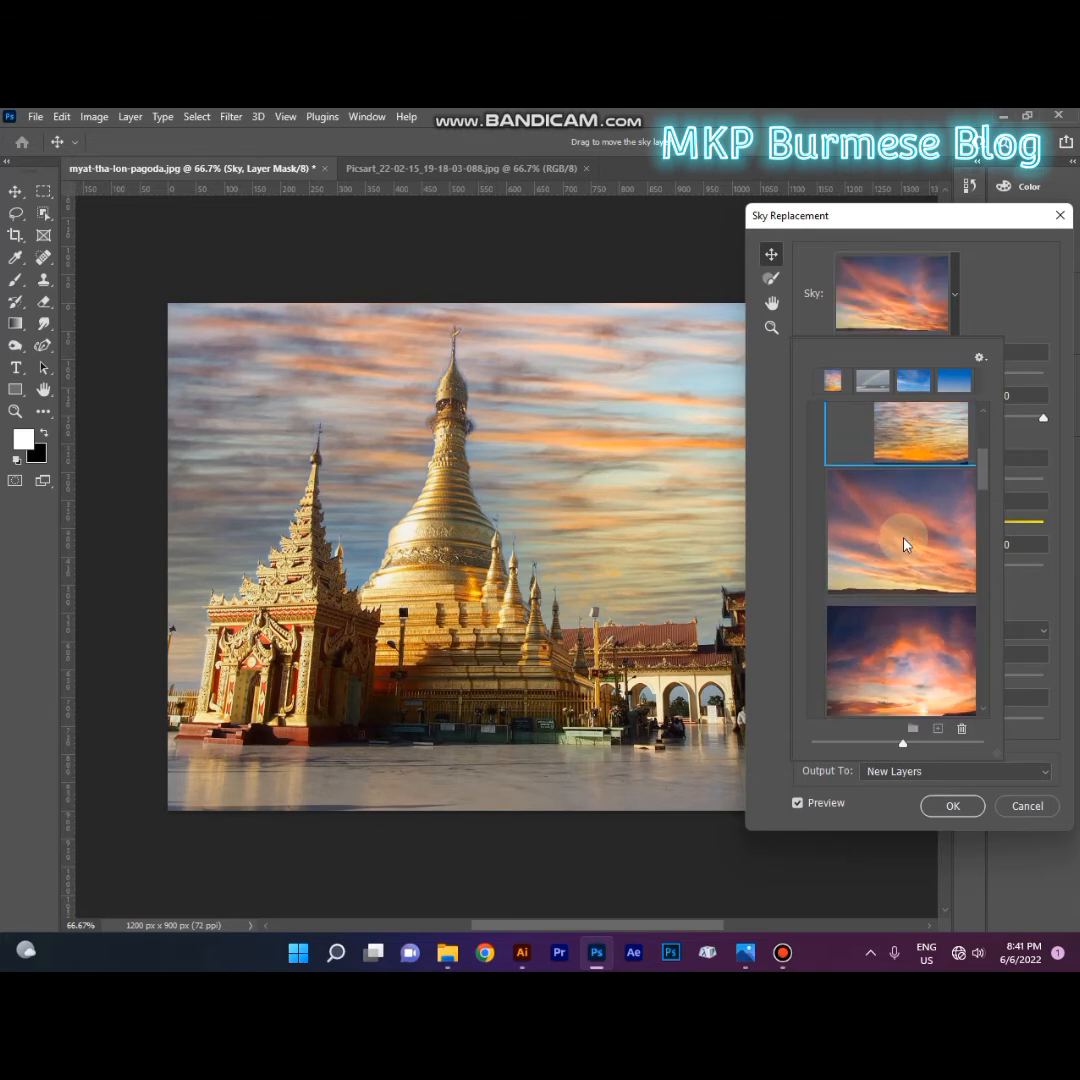
left_click(868, 615)
scroll(918, 555, "down", 1)
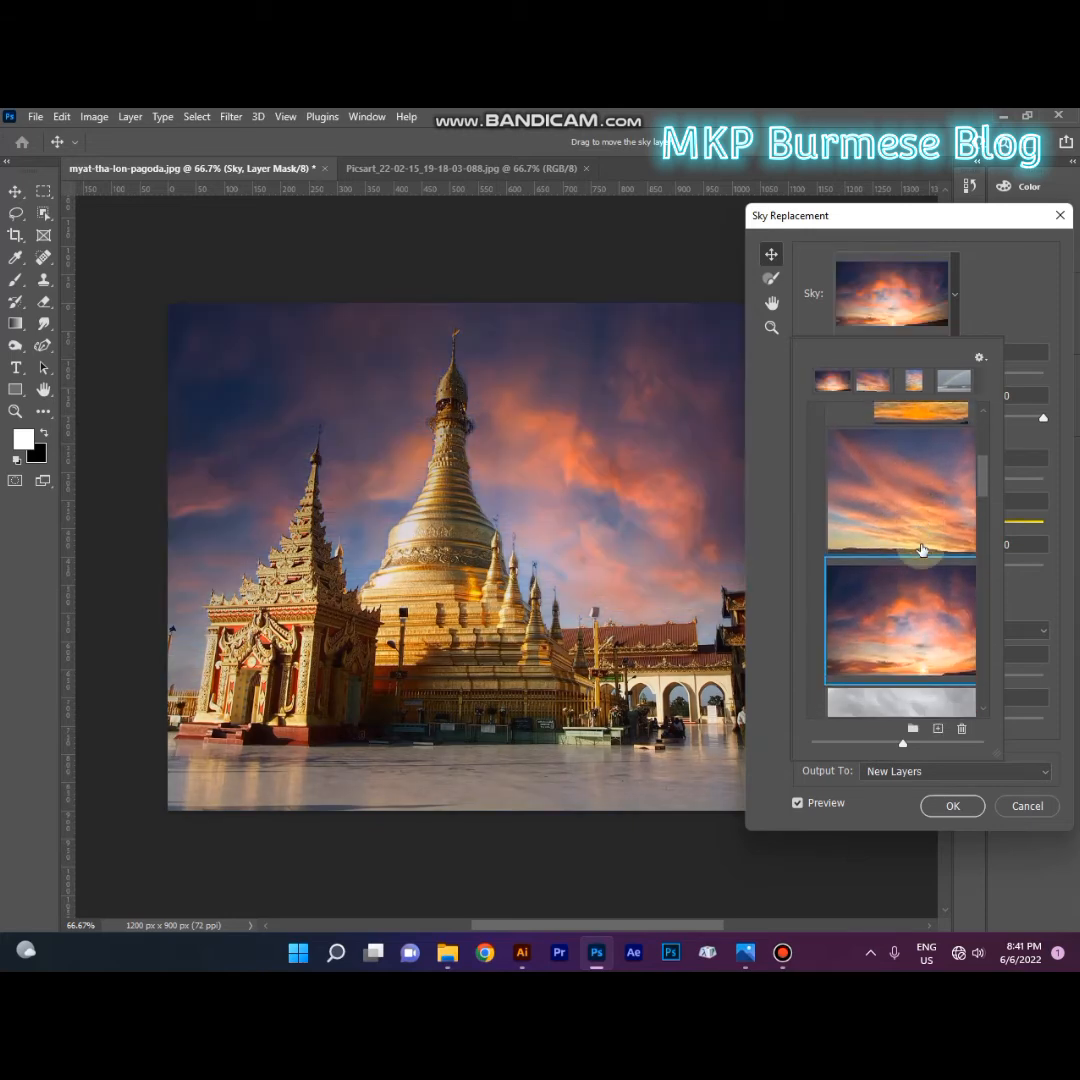
Step: Compare the grey overcast sky with the orange-cloud sky in the Spectacular presets and choose the grey overcast one
scroll(921, 549, "down", 3)
left_click(893, 581)
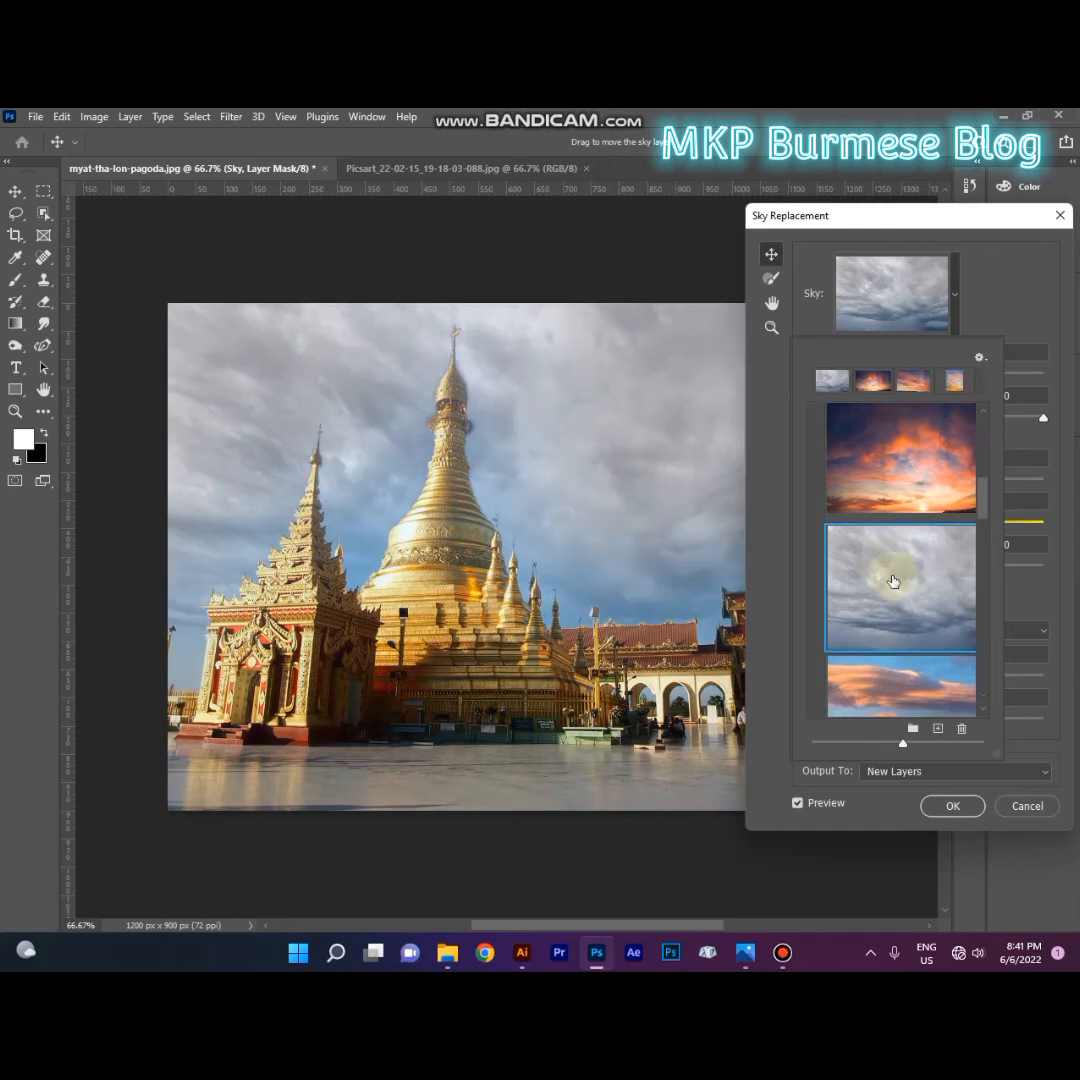
scroll(890, 590, "down", 1)
left_click(873, 636)
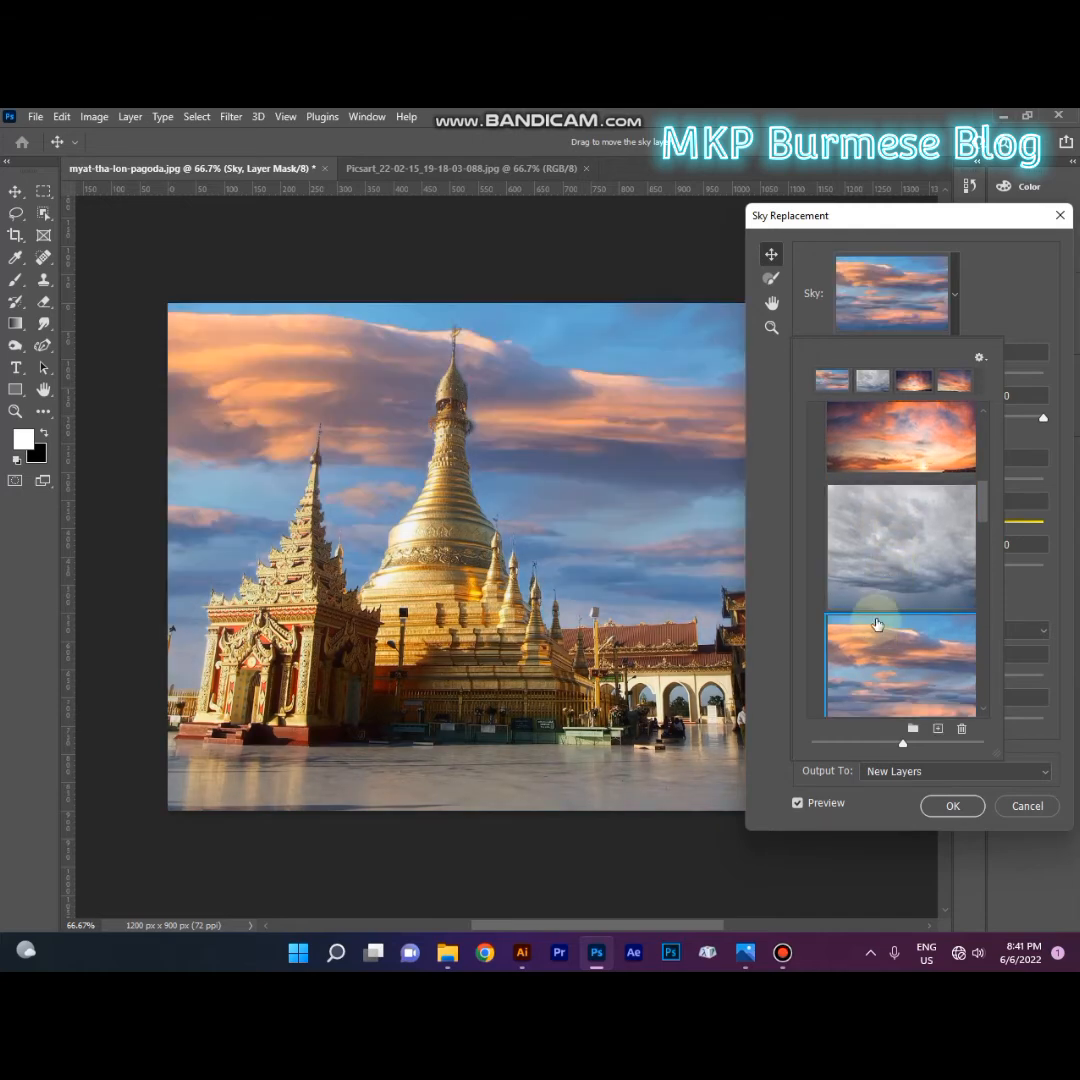
scroll(875, 634, "down", 1)
left_click(898, 520)
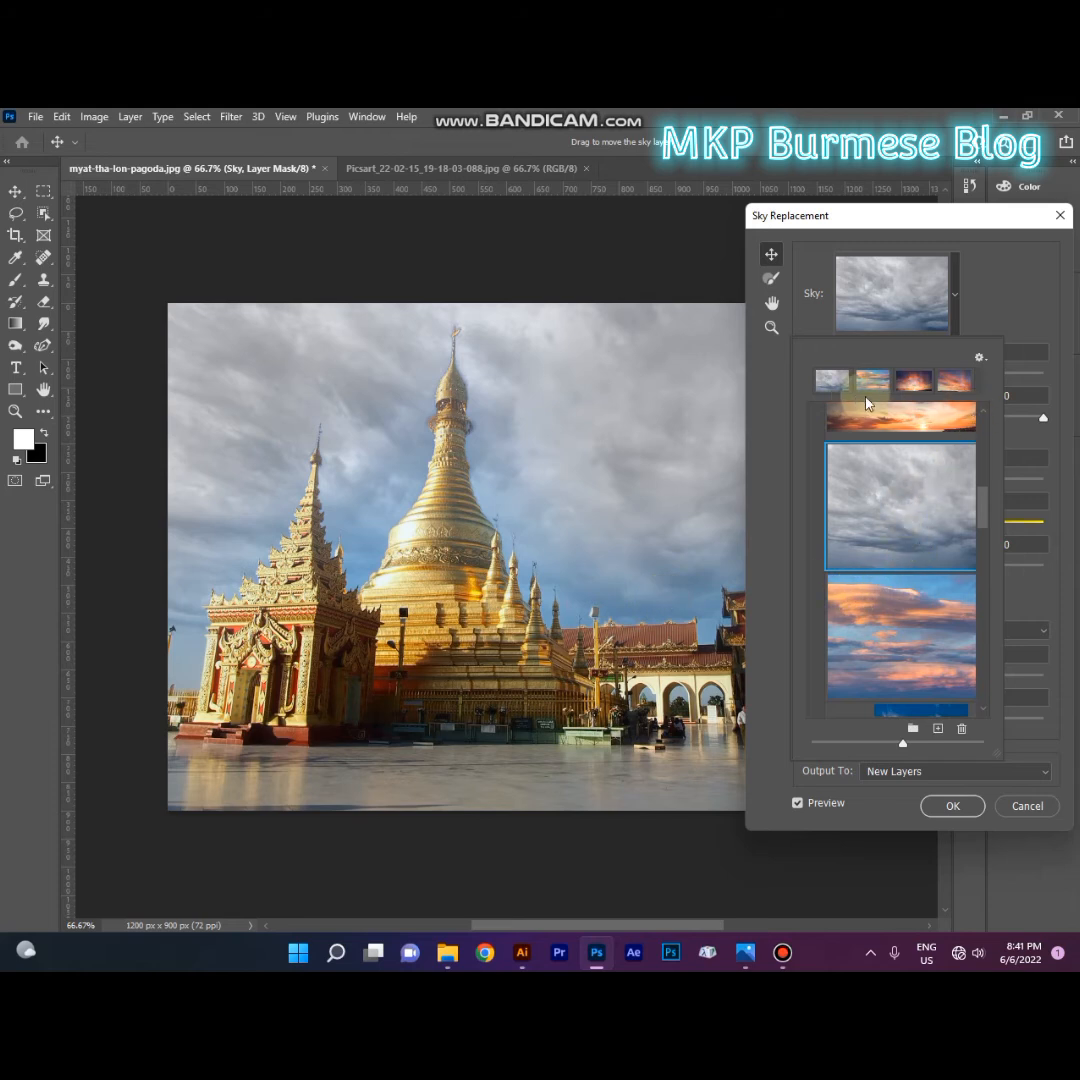
left_click(1013, 437)
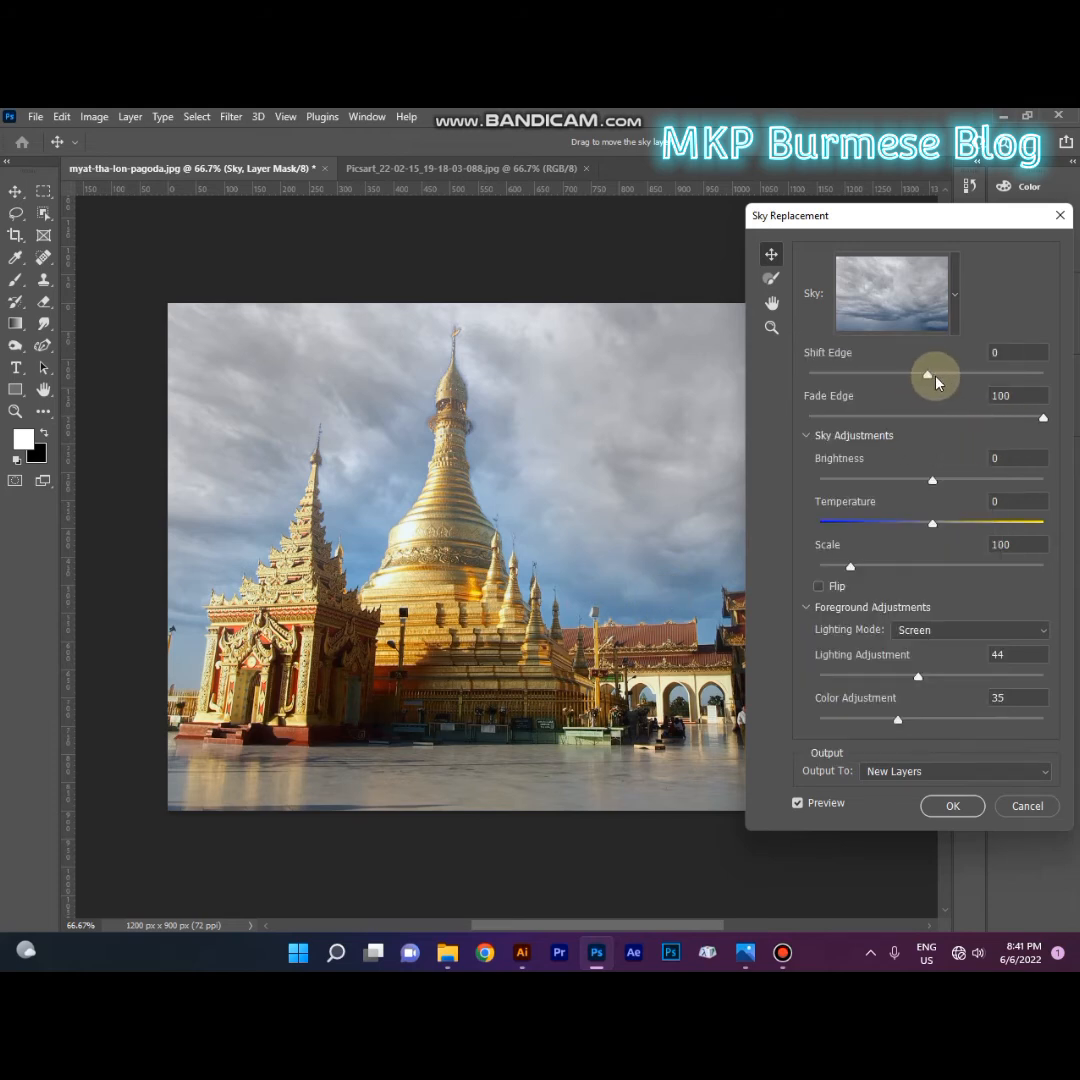
Step: Set the replacement sky's Shift Edge to -33 and its Brightness to 1
left_click_drag(933, 379, 930, 379)
left_click_drag(973, 490, 937, 450)
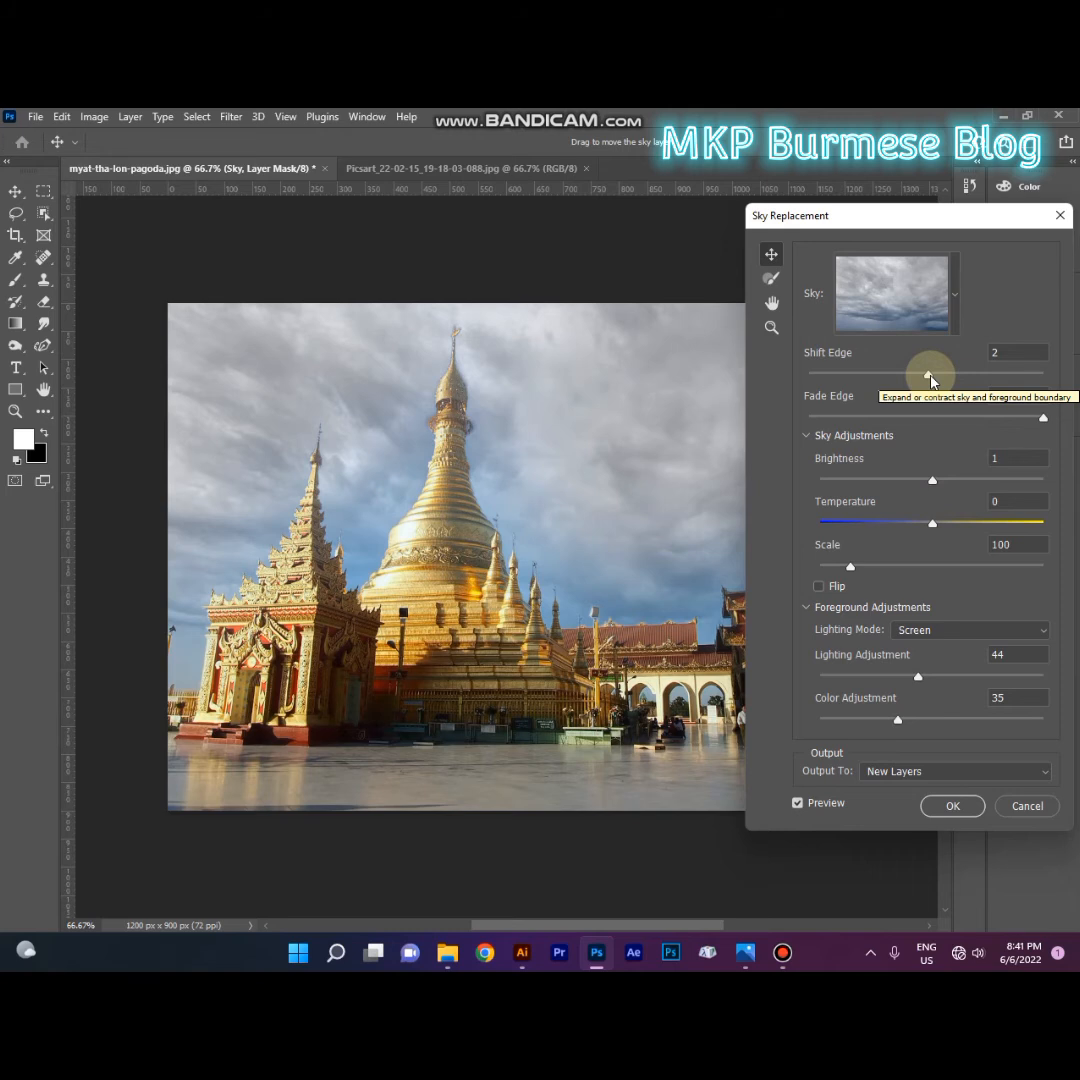
left_click_drag(930, 380, 889, 374)
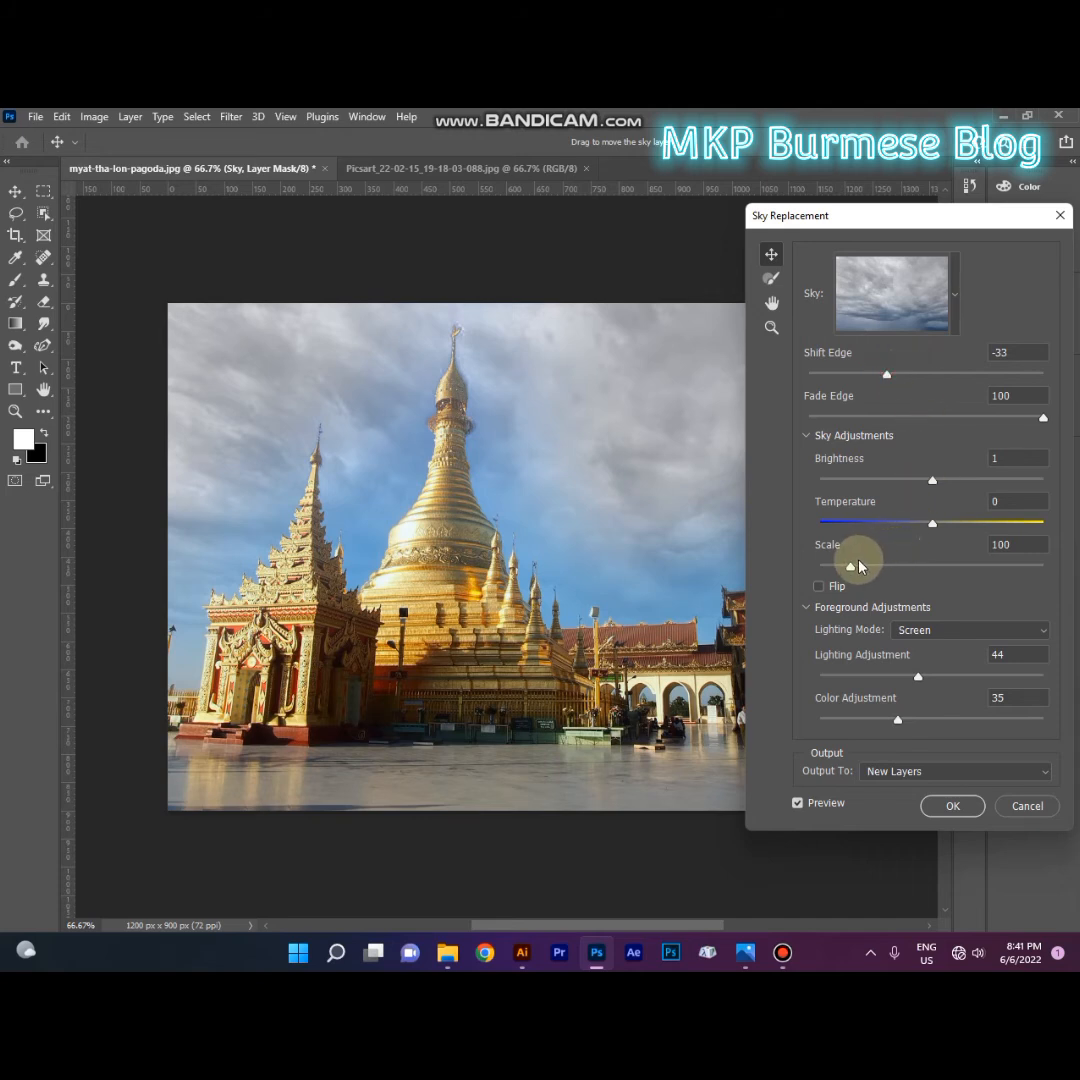
Step: Set the sky's Temperature to -8 and Scale to 117, and try the Flip option
mouse_move(929, 527)
left_mouse_down()
mouse_move(957, 521)
mouse_move(878, 523)
mouse_move(943, 521)
mouse_move(922, 523)
left_mouse_up()
left_click_drag(832, 578, 878, 573)
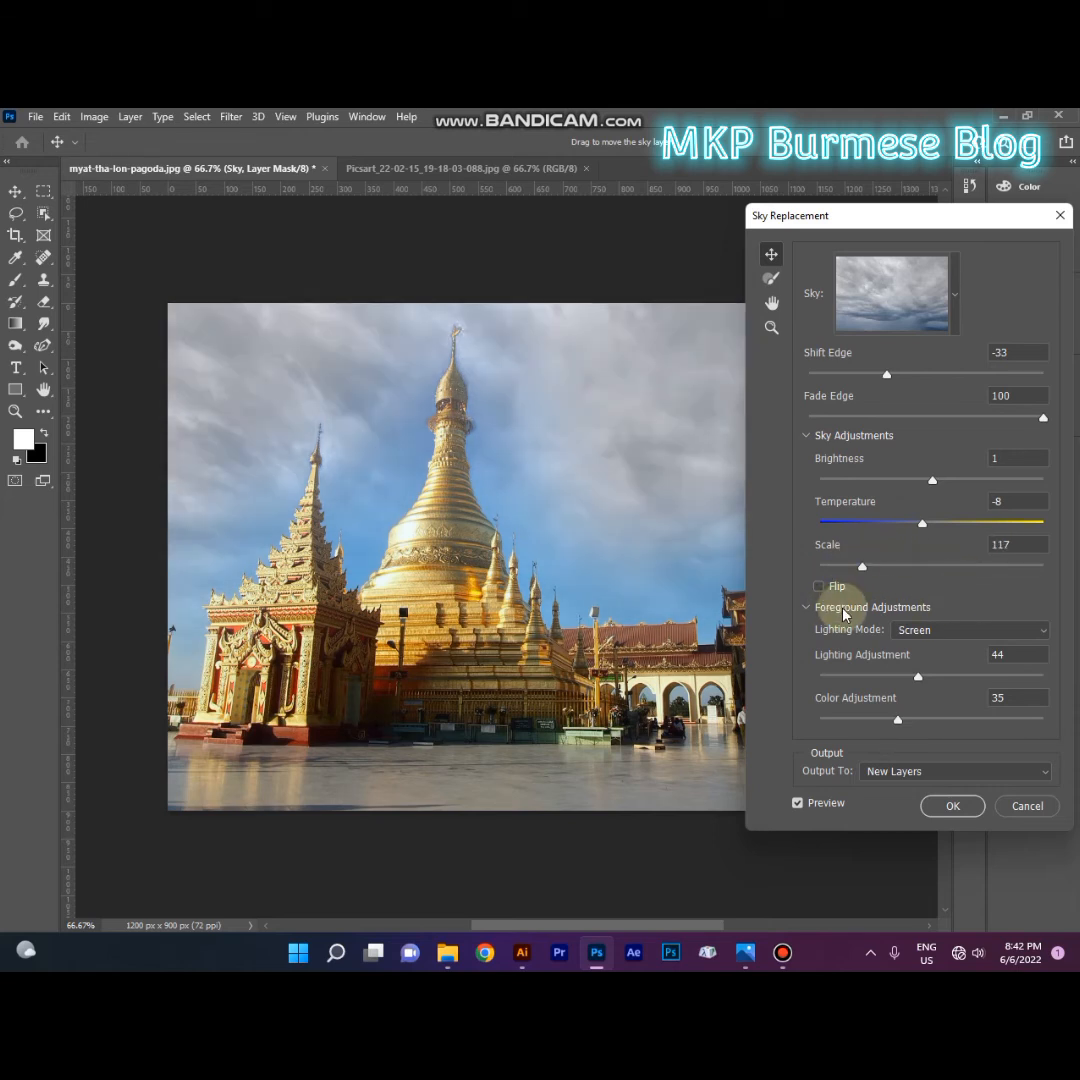
left_click(820, 589)
Step: Set Lighting Adjustment to 40 and Color Adjustment to 45, and apply the sky replacement with output to New Layers
mouse_move(915, 680)
left_mouse_down()
mouse_move(942, 680)
mouse_move(904, 680)
mouse_move(978, 680)
mouse_move(910, 680)
left_mouse_up()
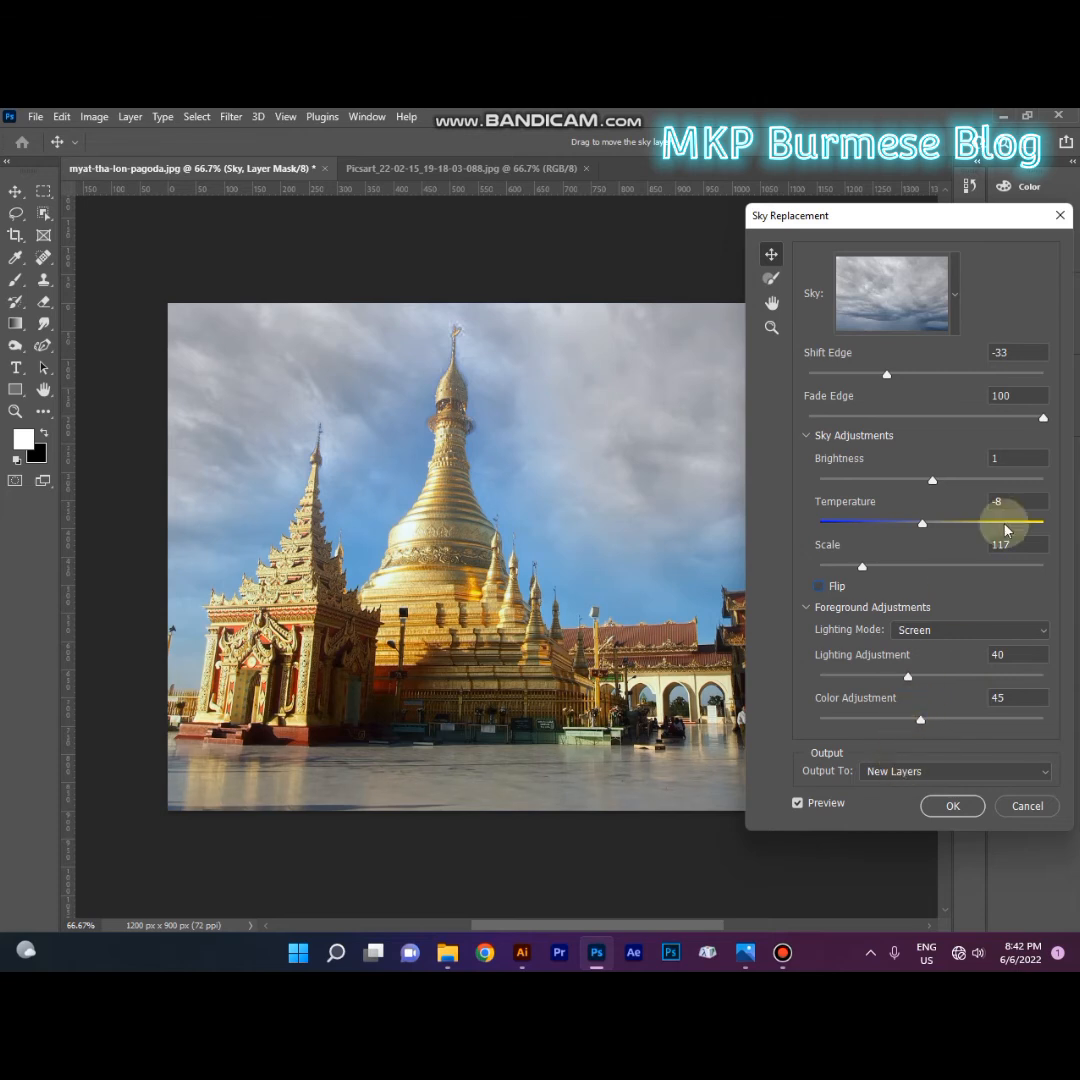
left_click(897, 772)
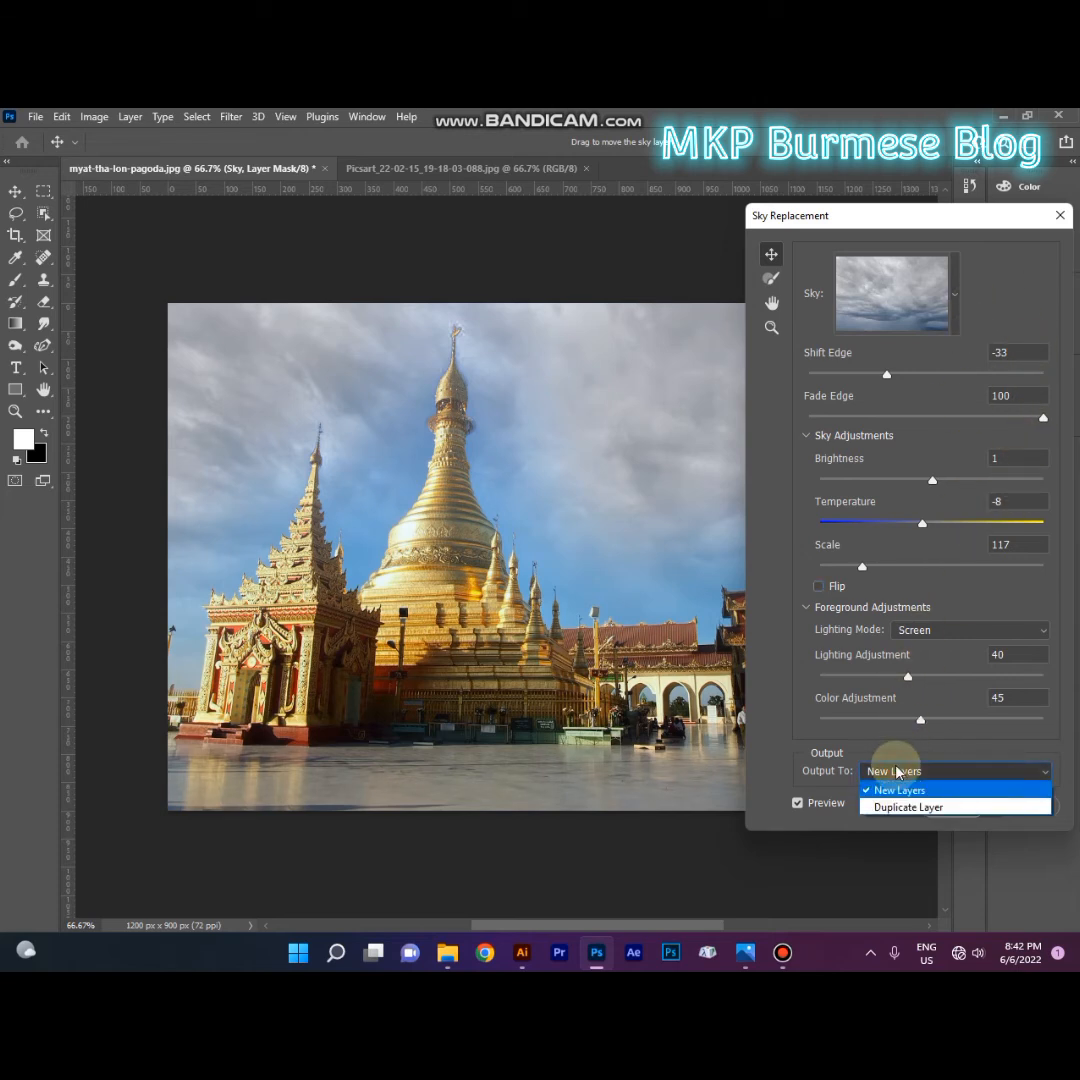
left_click(897, 772)
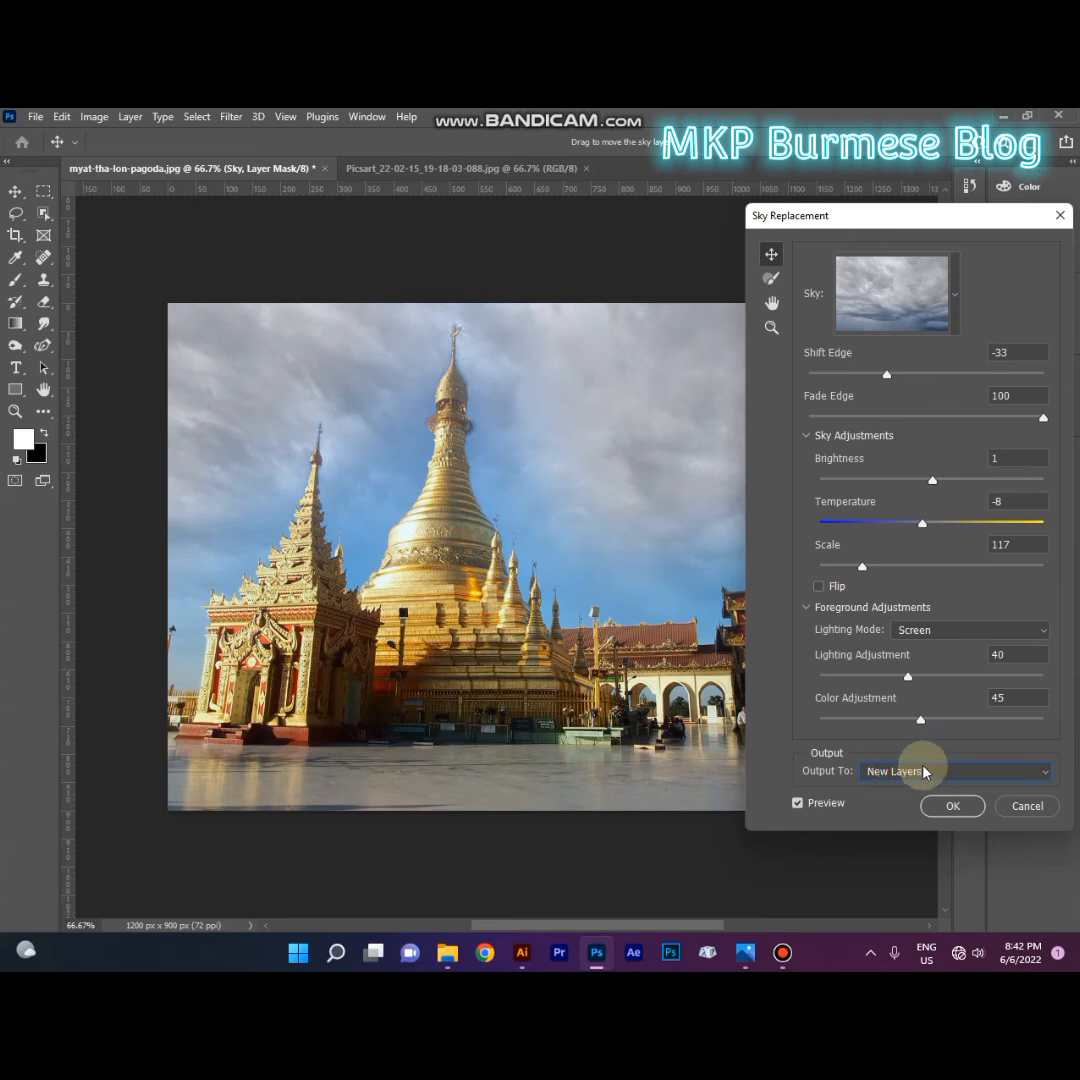
left_click(947, 806)
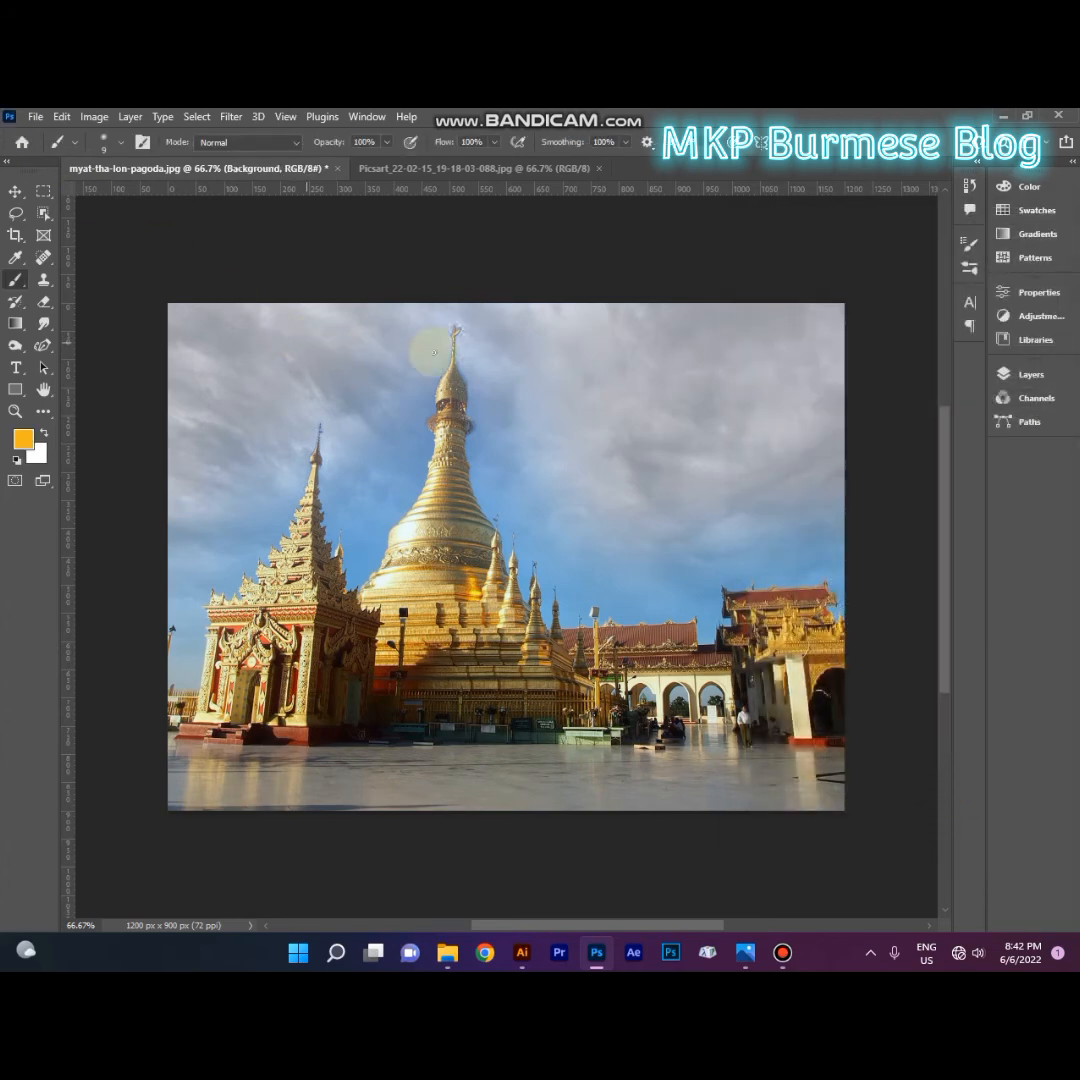
Step: Inspect the Sky Brightness adjustment's settings and the masks of the Sky and Foreground Lighting layers in the Sky Replacement Group
left_click(1004, 374)
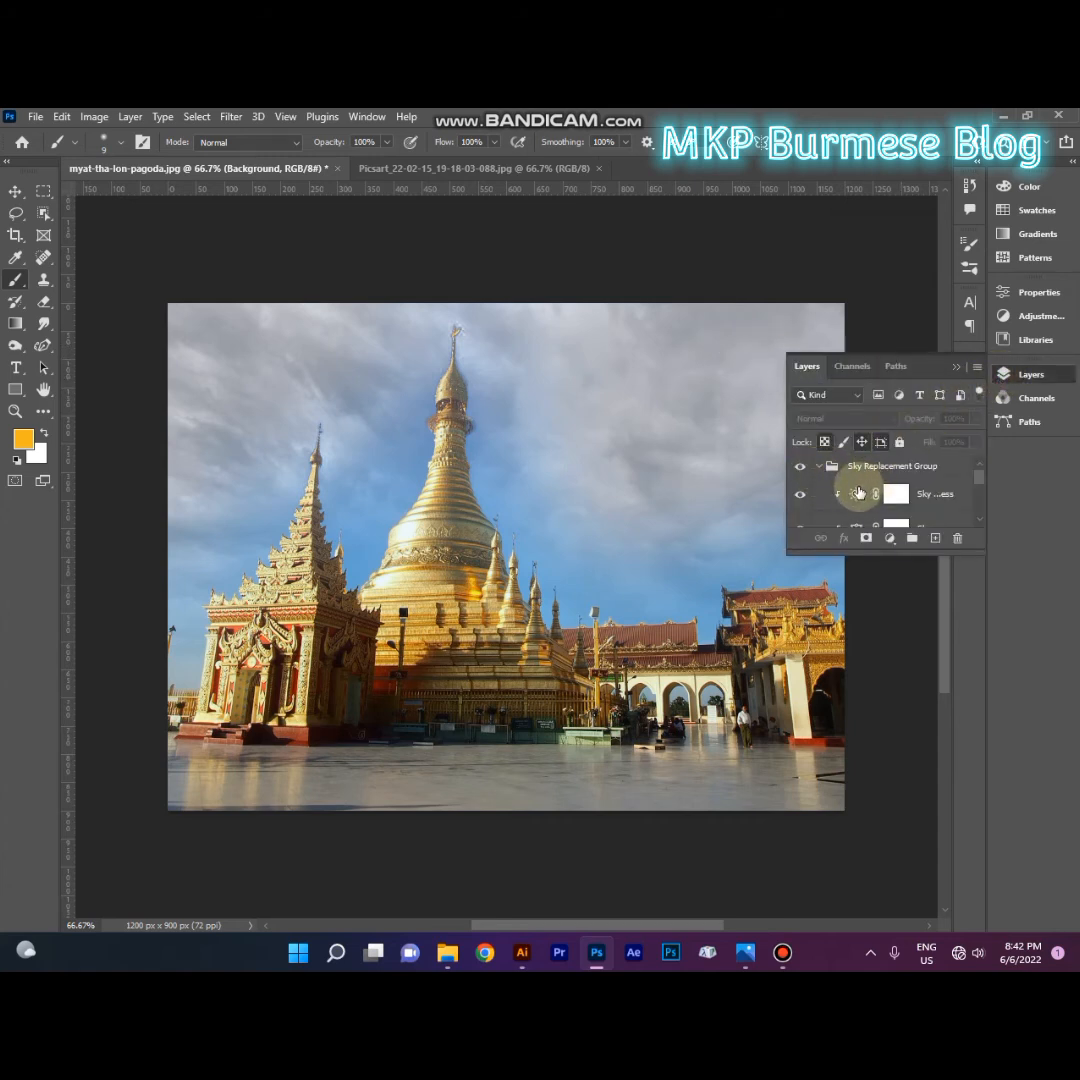
double_click(855, 494)
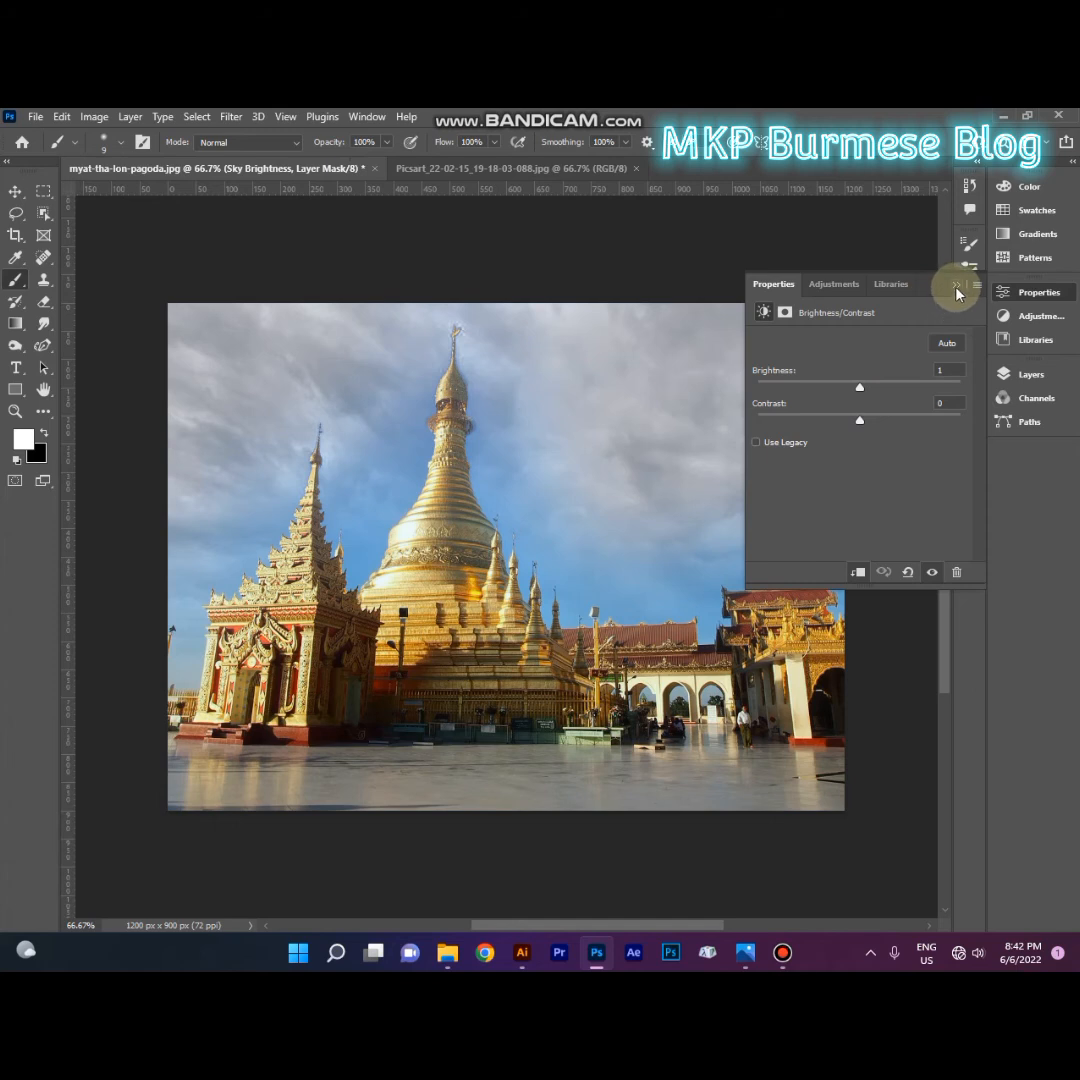
left_click(955, 287)
left_click(1030, 378)
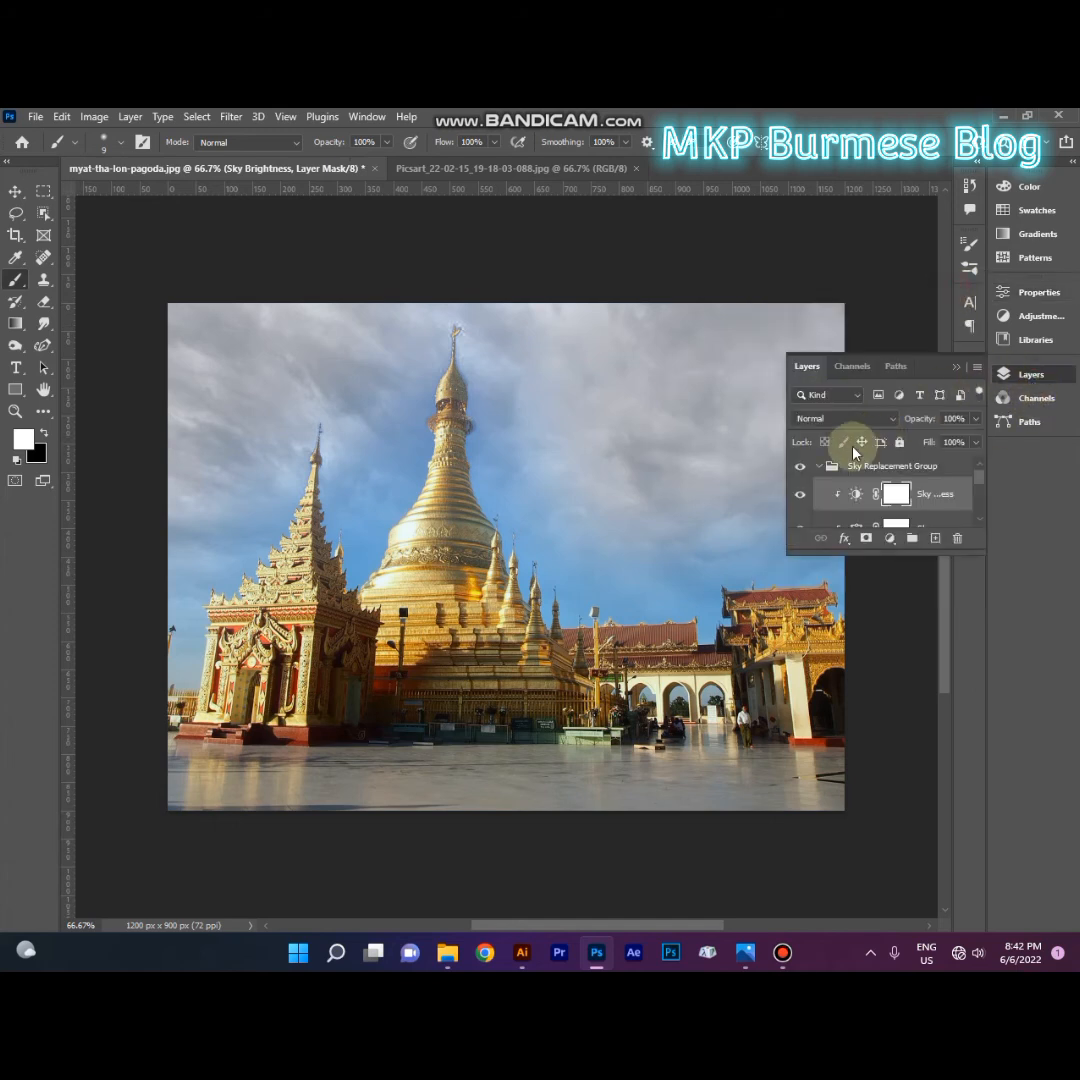
left_click_drag(943, 552, 1022, 740)
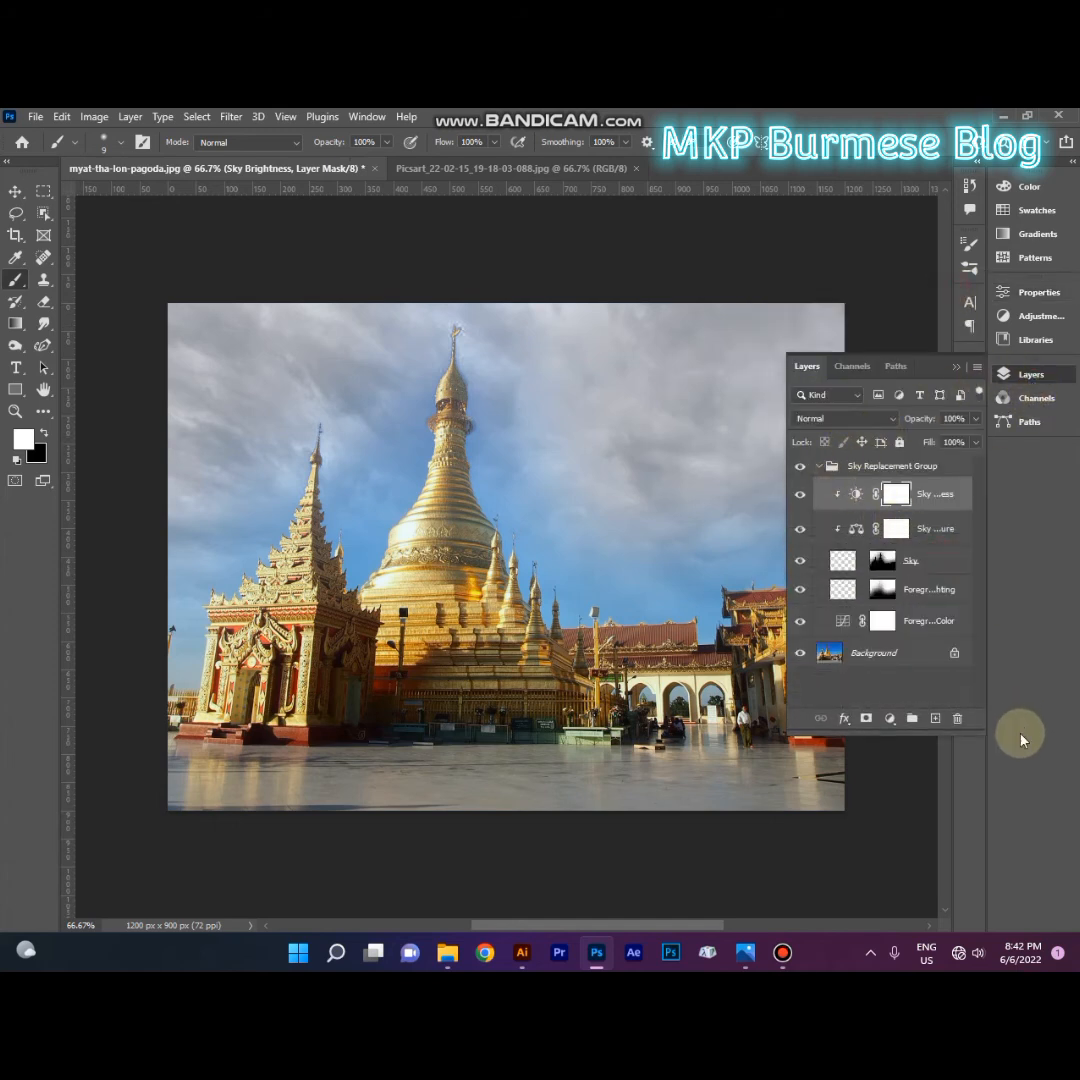
left_click(892, 560)
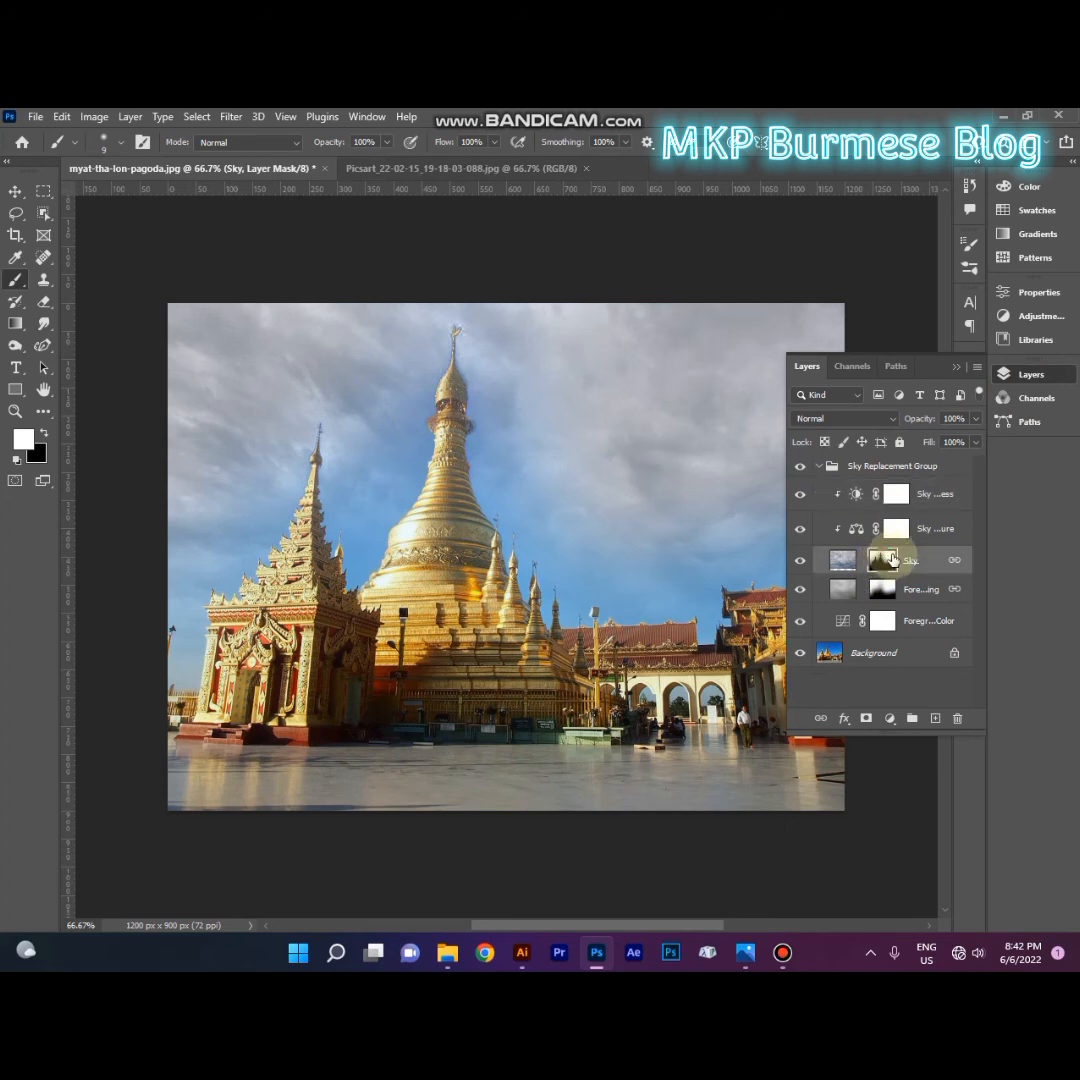
left_click(886, 589)
Step: Slightly lower the midtones of the RGB curve in the Foreground Color adjustment layer
left_click(858, 621)
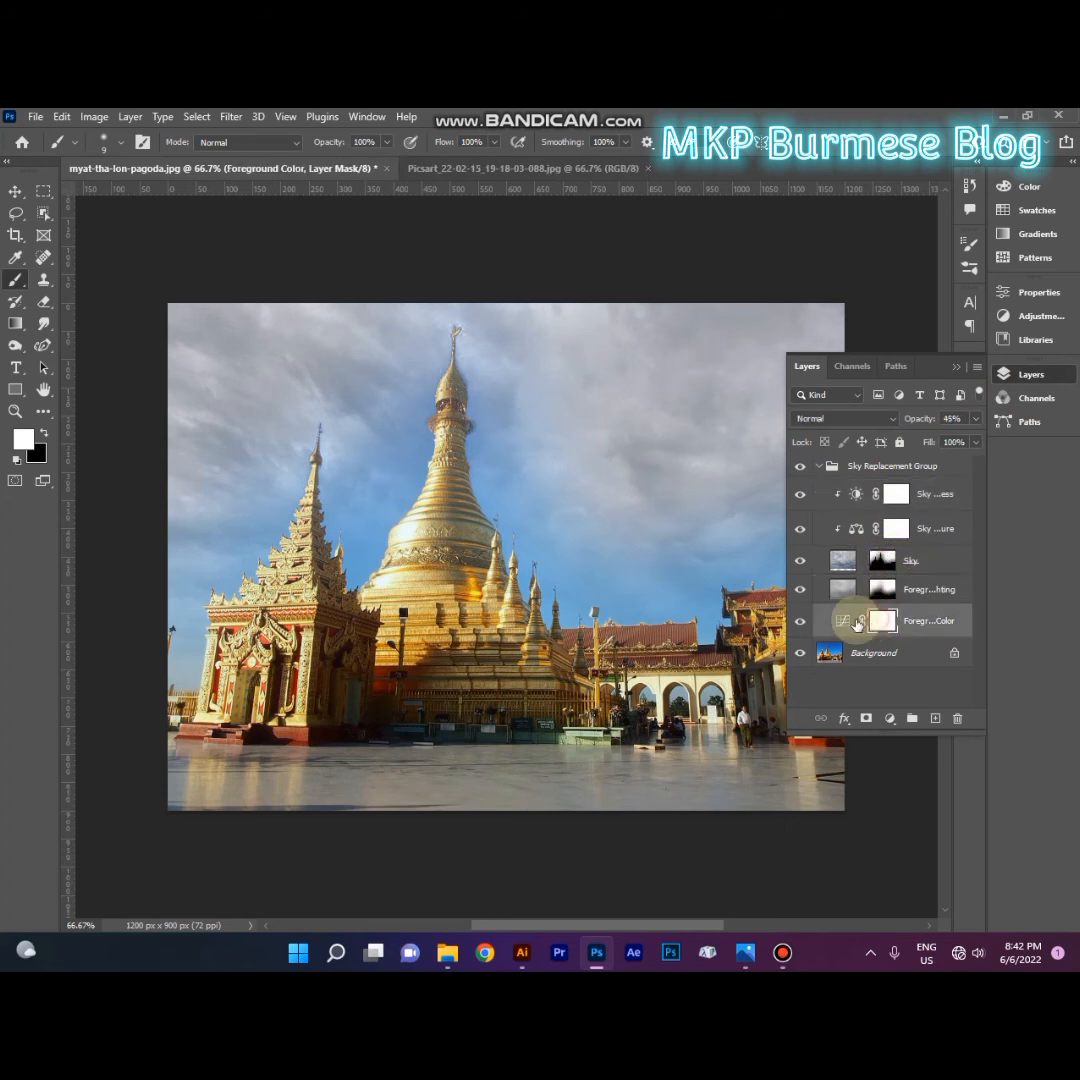
double_click(850, 621)
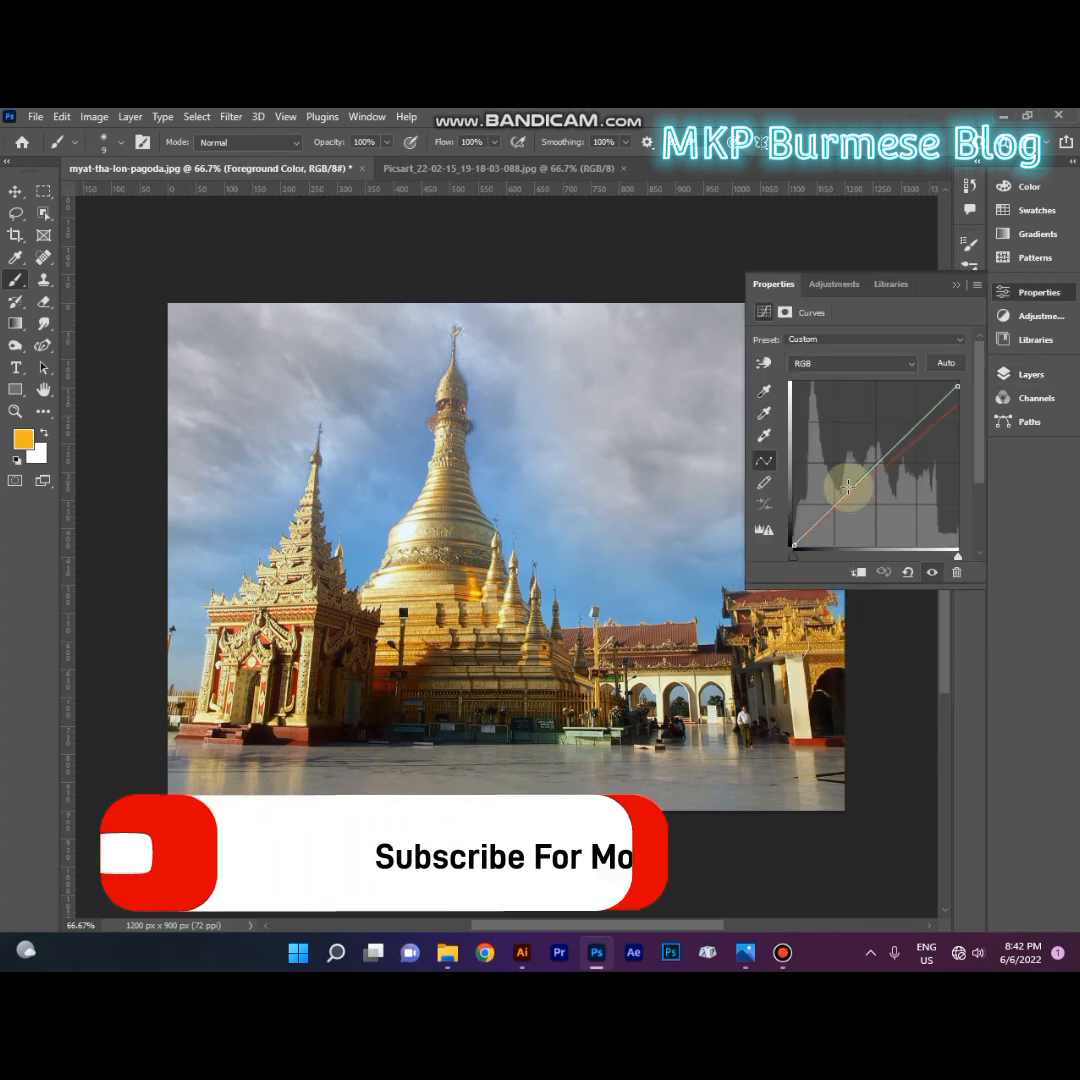
mouse_move(848, 487)
left_mouse_down()
mouse_move(844, 470)
mouse_move(860, 497)
left_mouse_up()
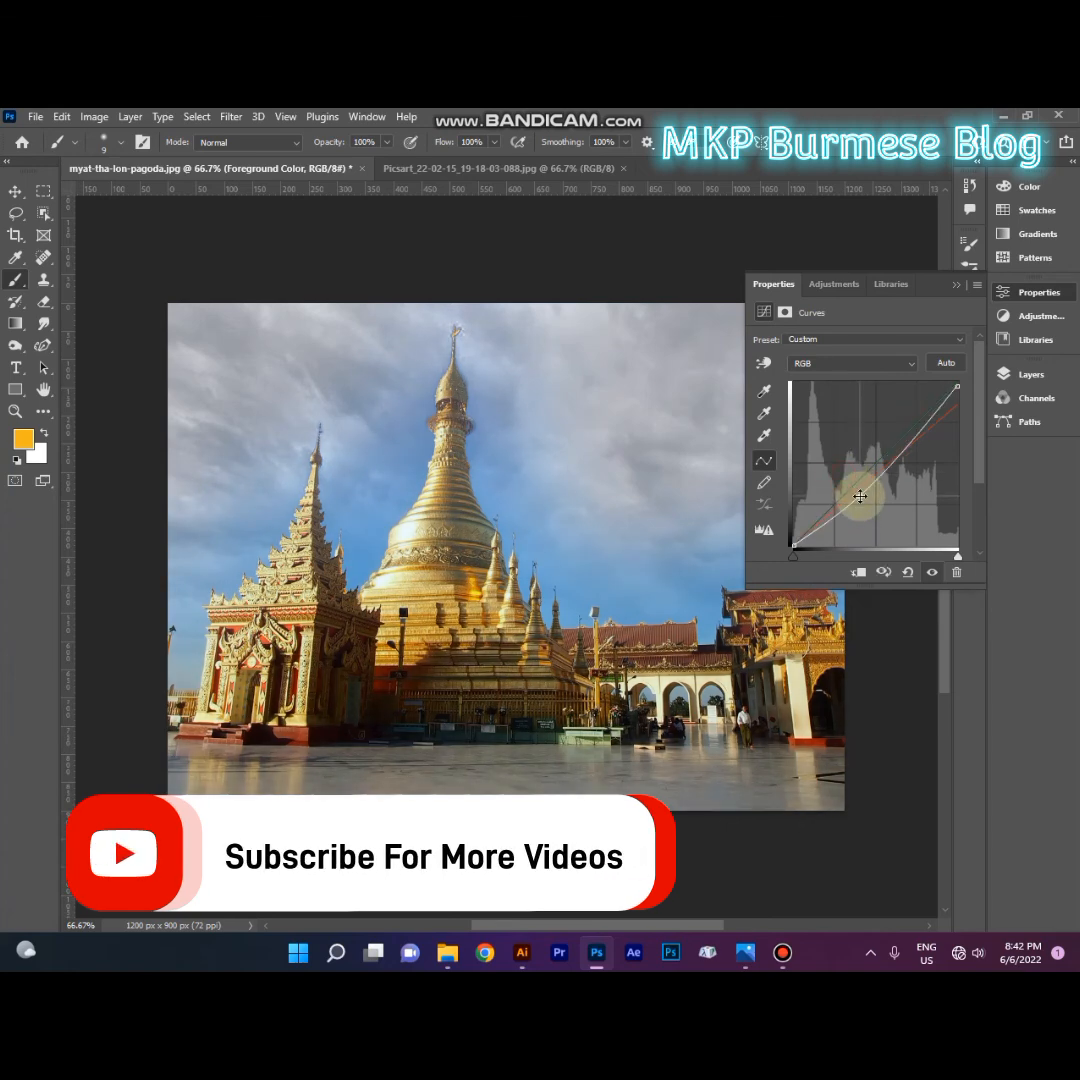
left_click(958, 289)
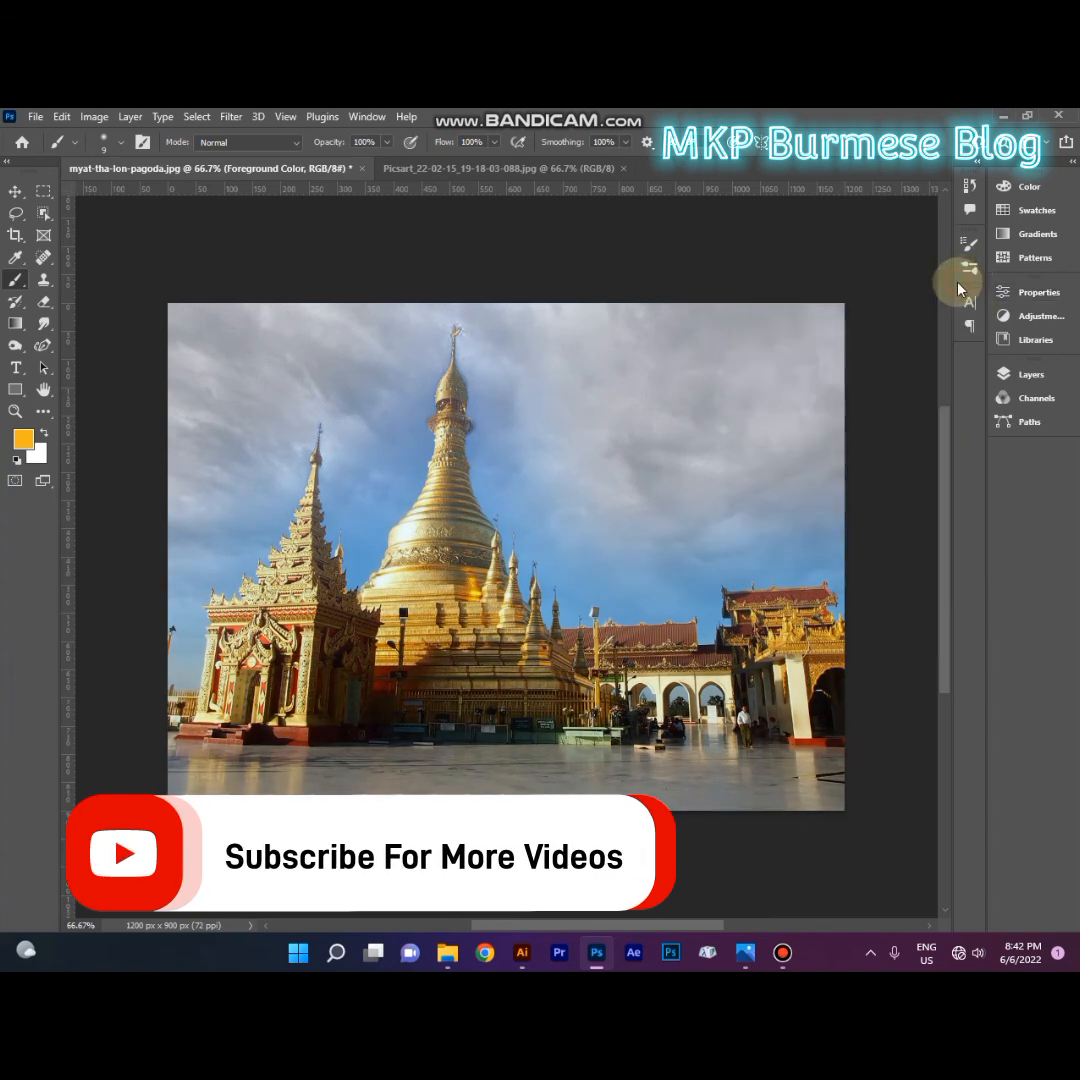
Step: Switch to the Move tool and check which filters are available for the pagoda photo's Background layer
left_click(14, 190)
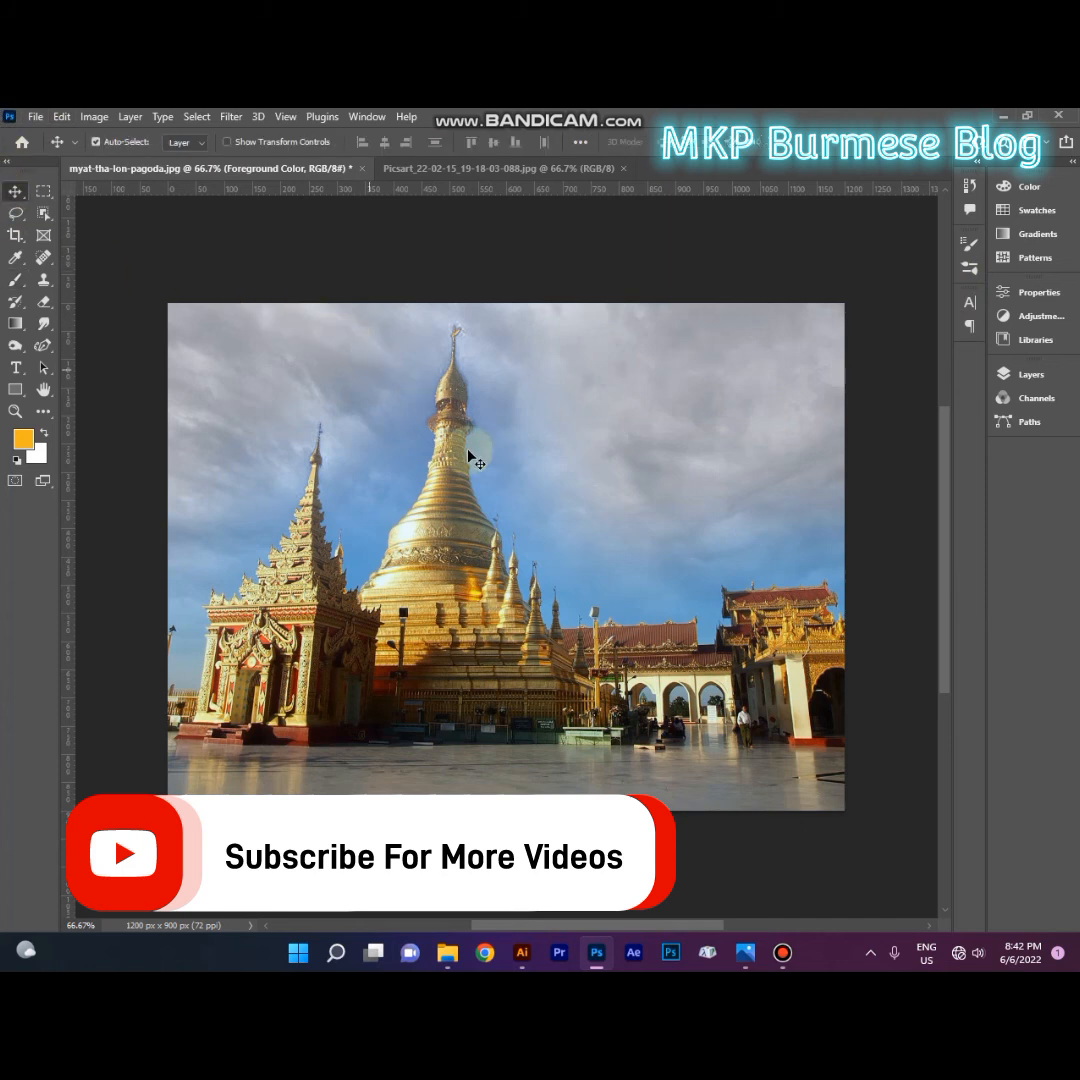
scroll(467, 530, "up", 1)
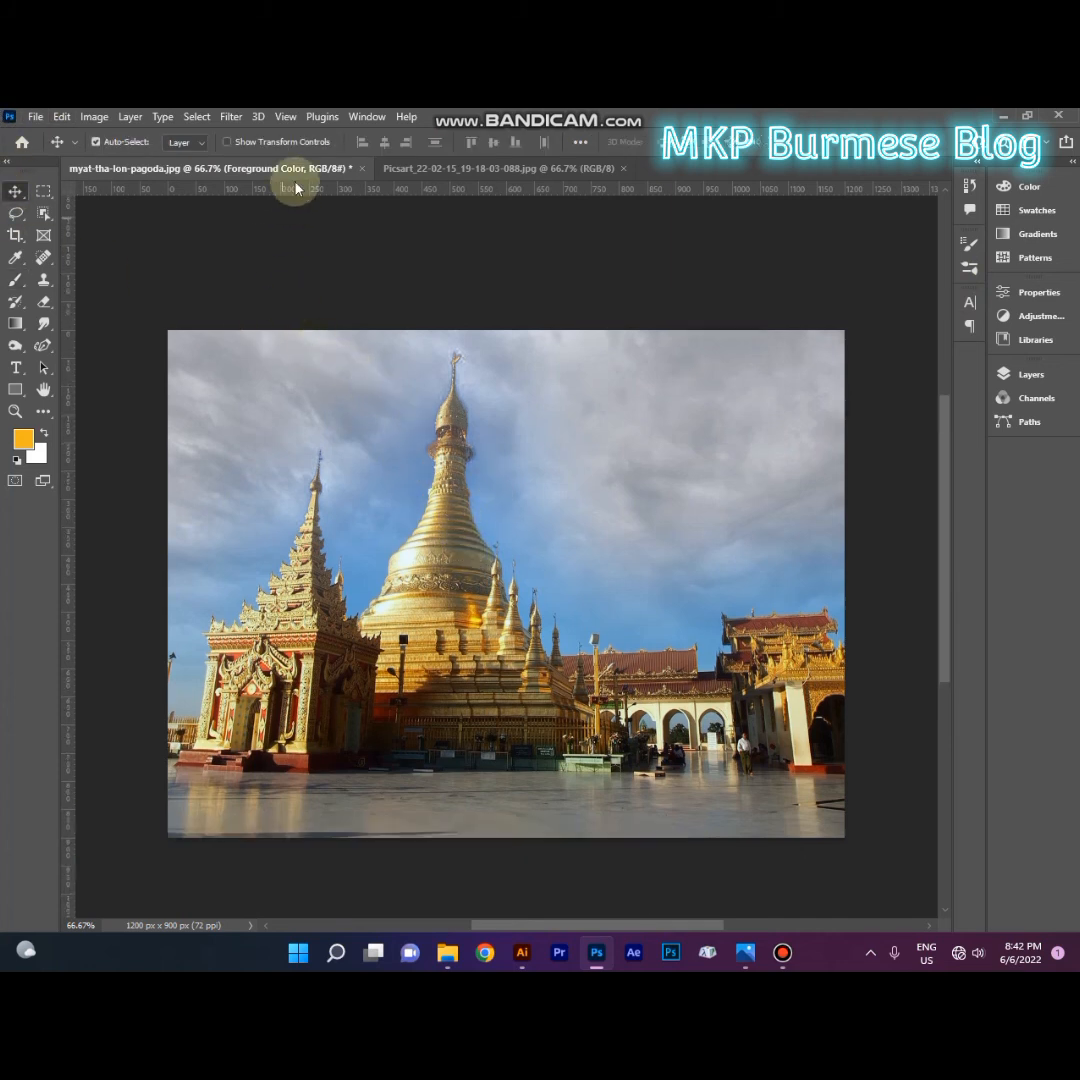
left_click(231, 116)
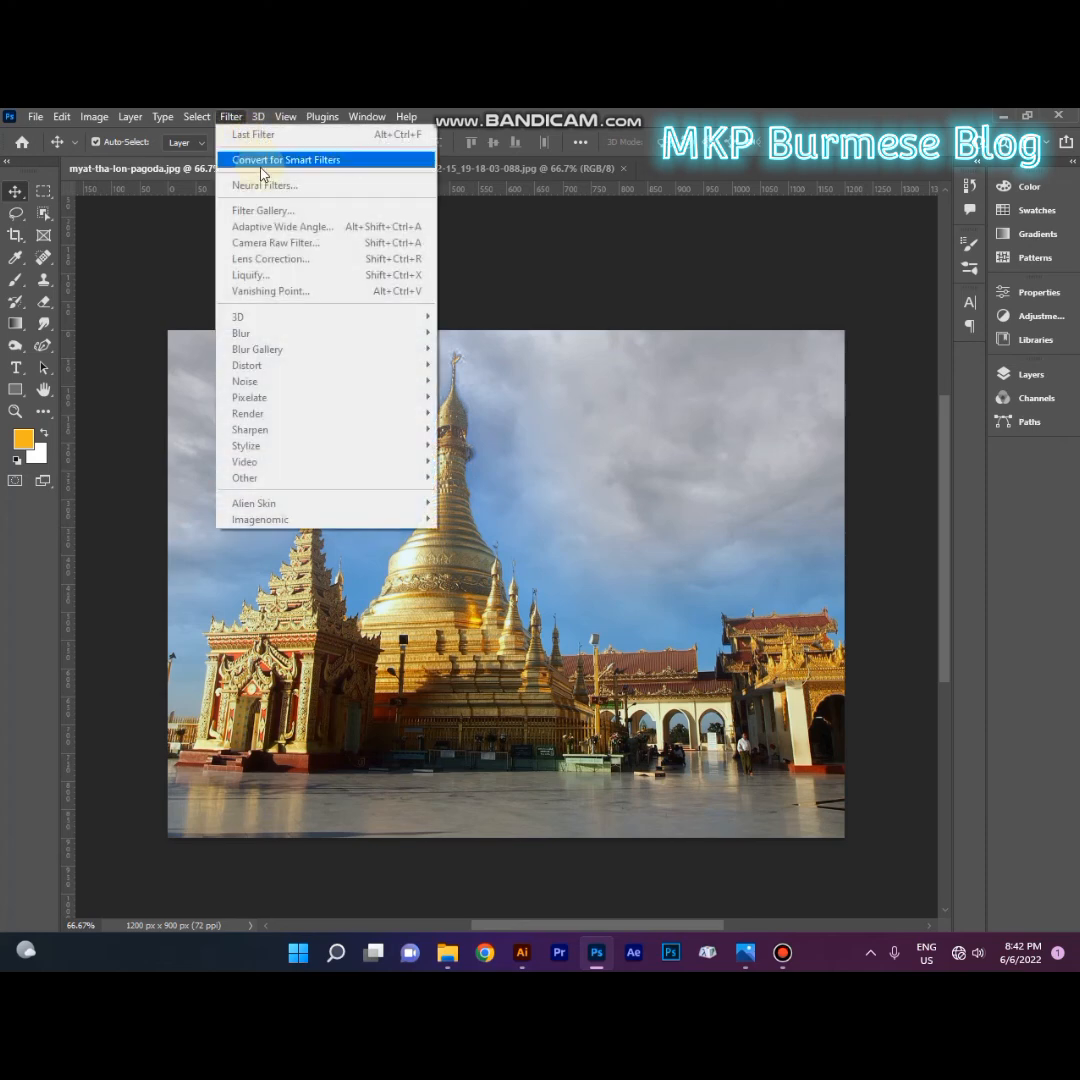
left_click(1005, 378)
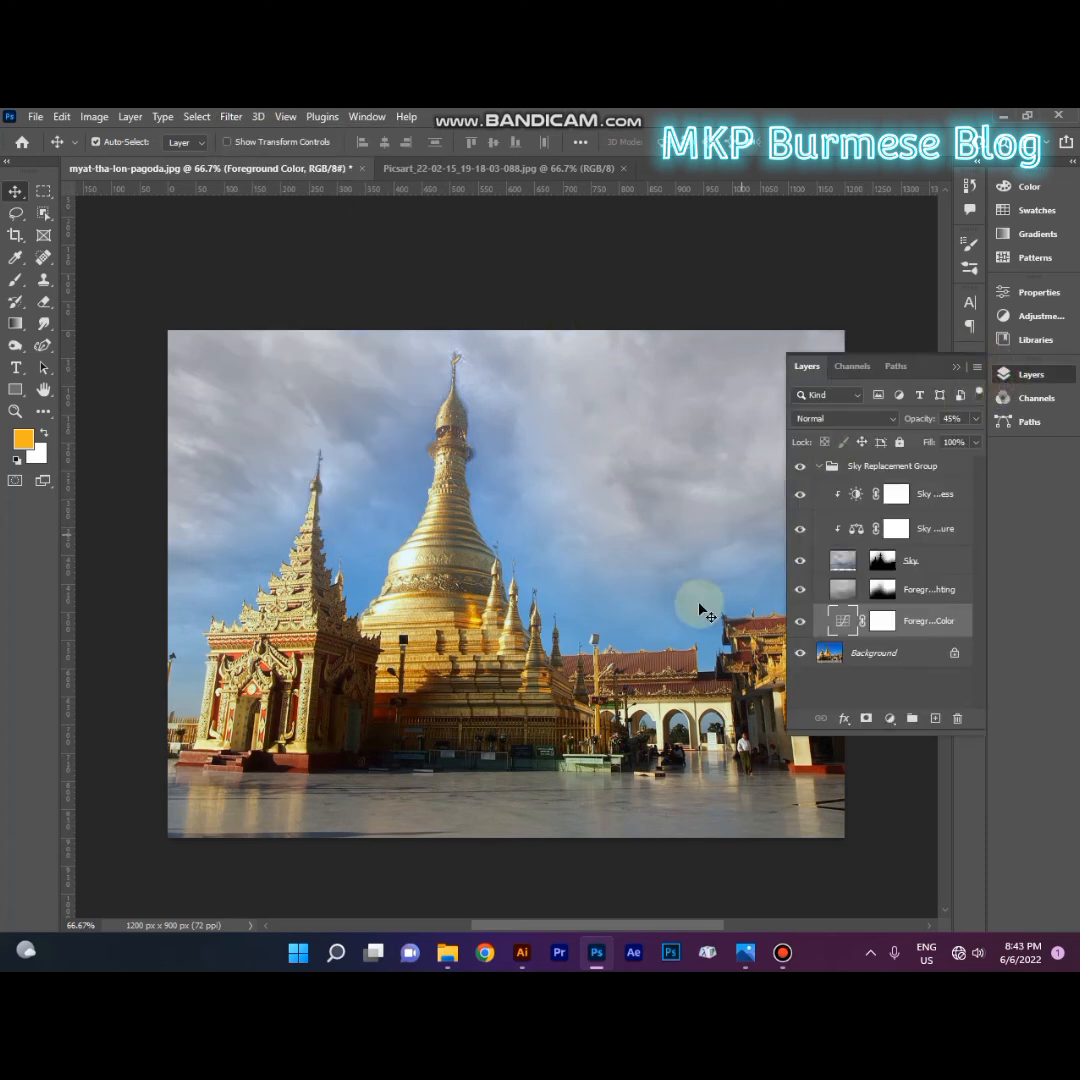
left_click(872, 652)
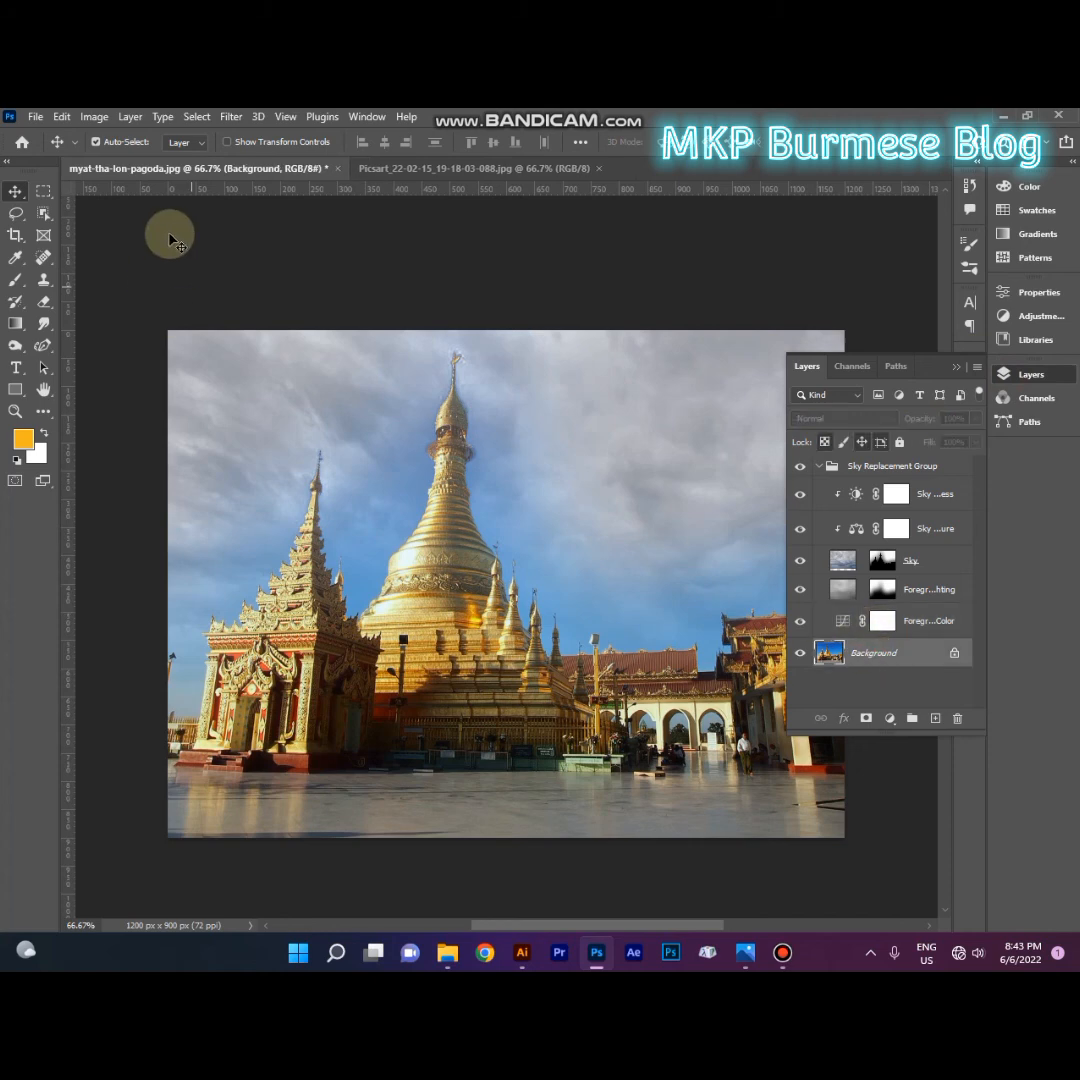
left_click(231, 116)
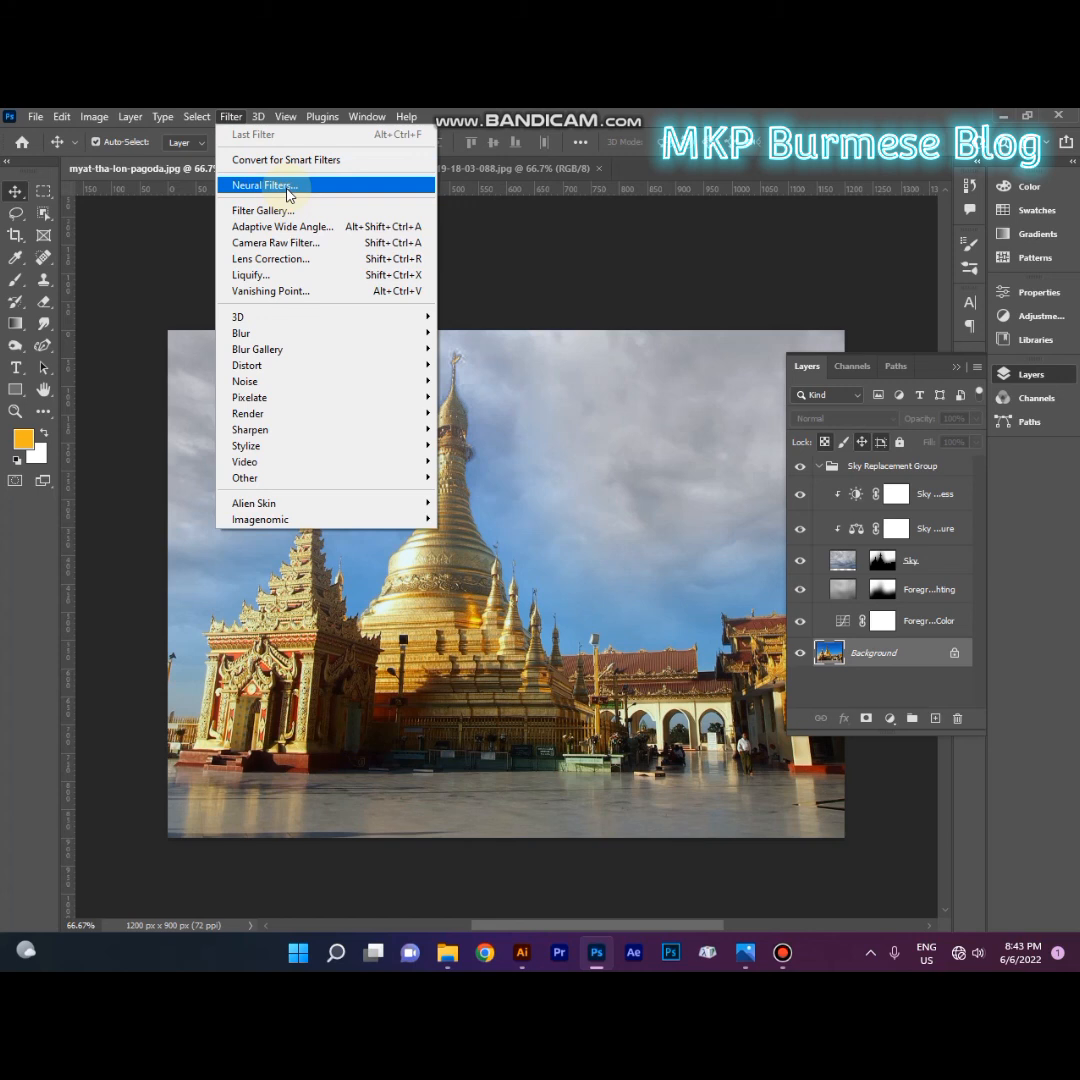
left_click(511, 271)
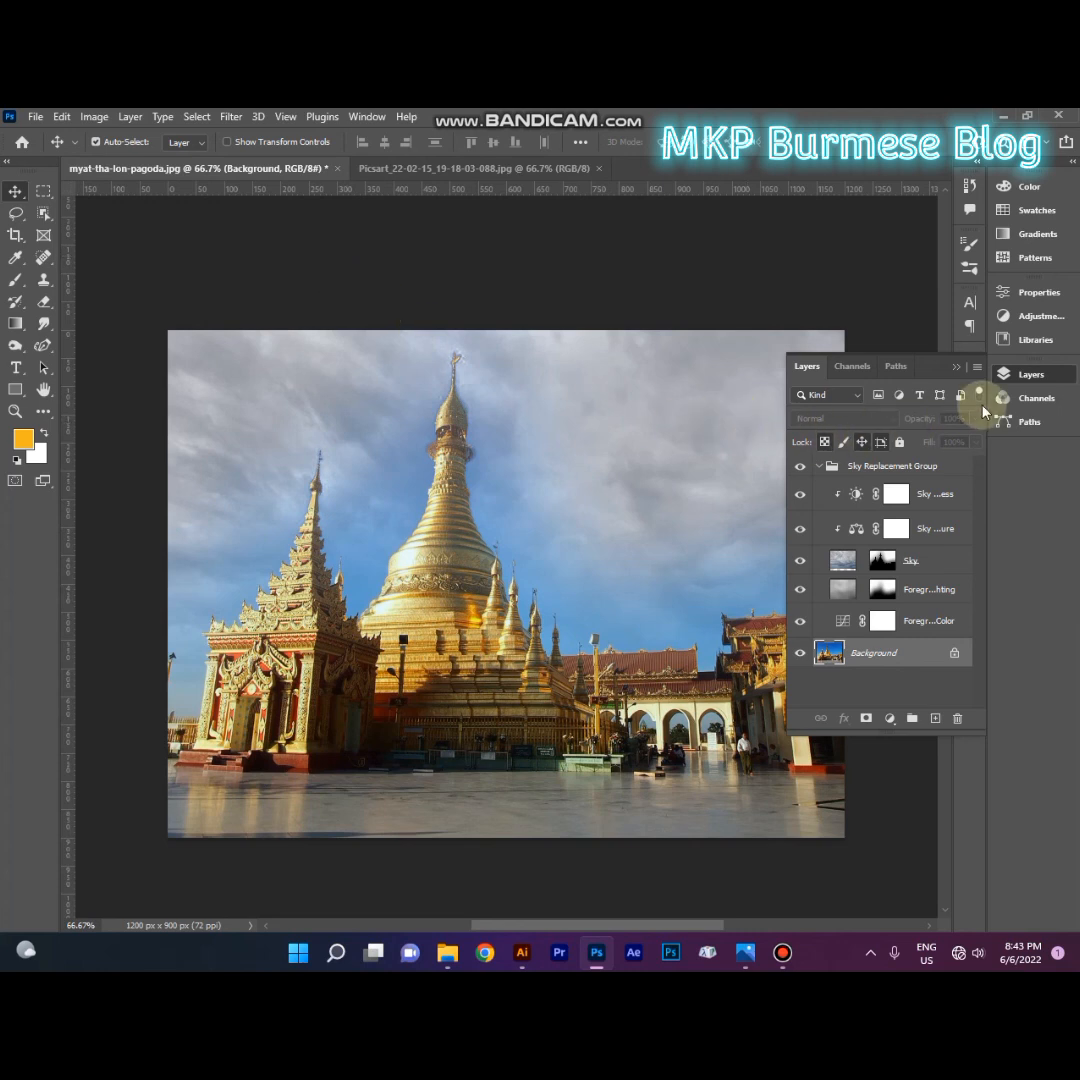
left_click(955, 367)
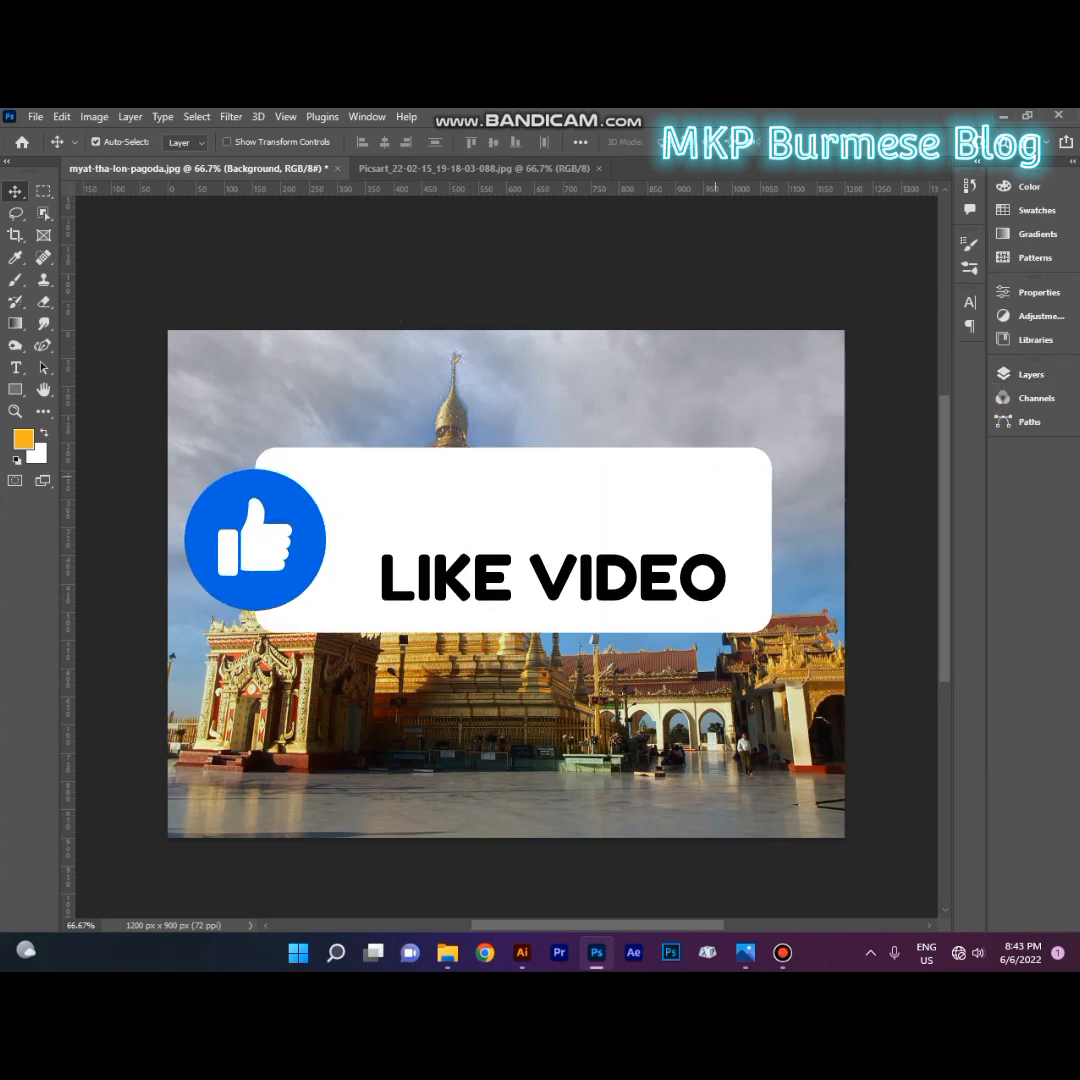
scroll(525, 503, "up", 3)
scroll(505, 615, "down", 1)
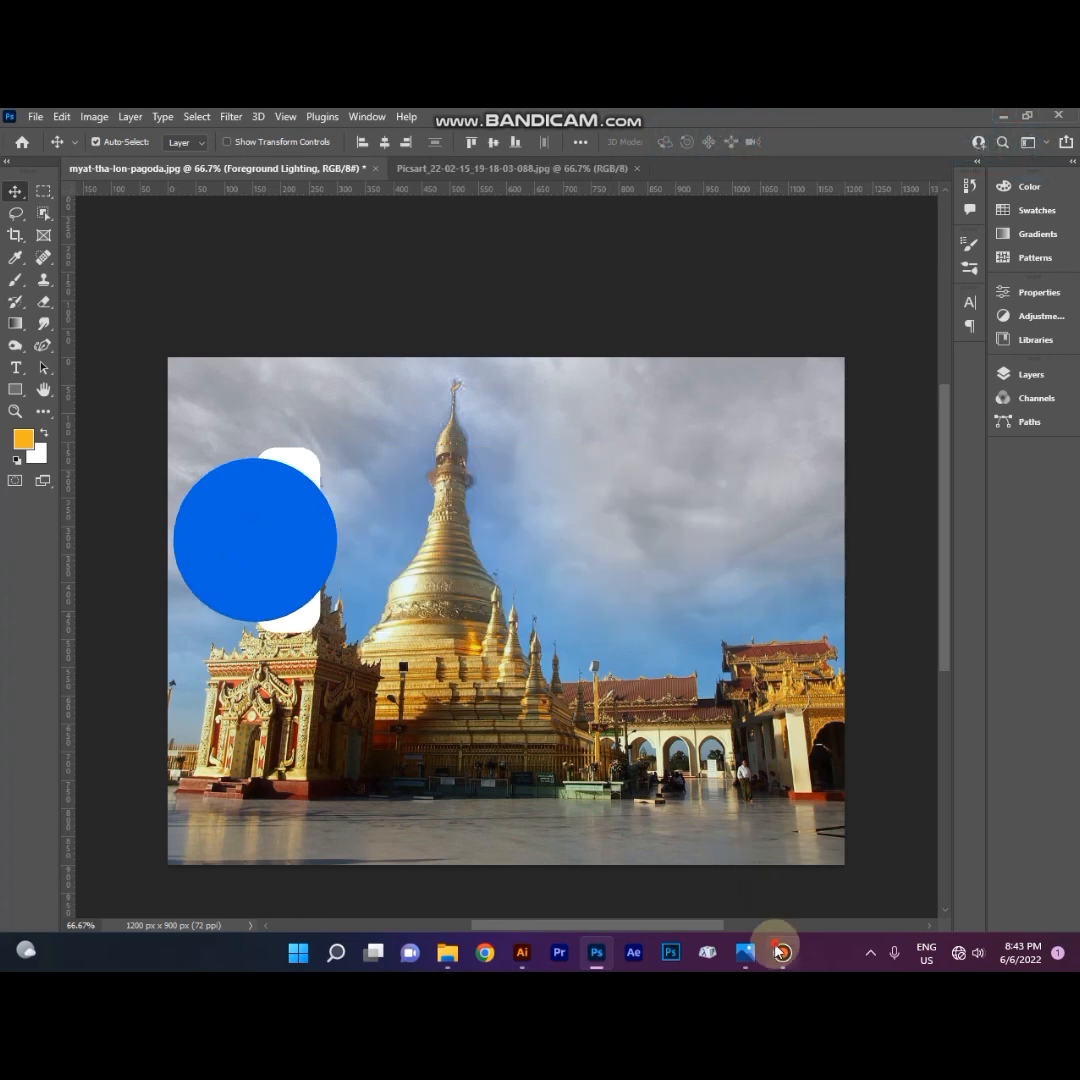
left_click(782, 952)
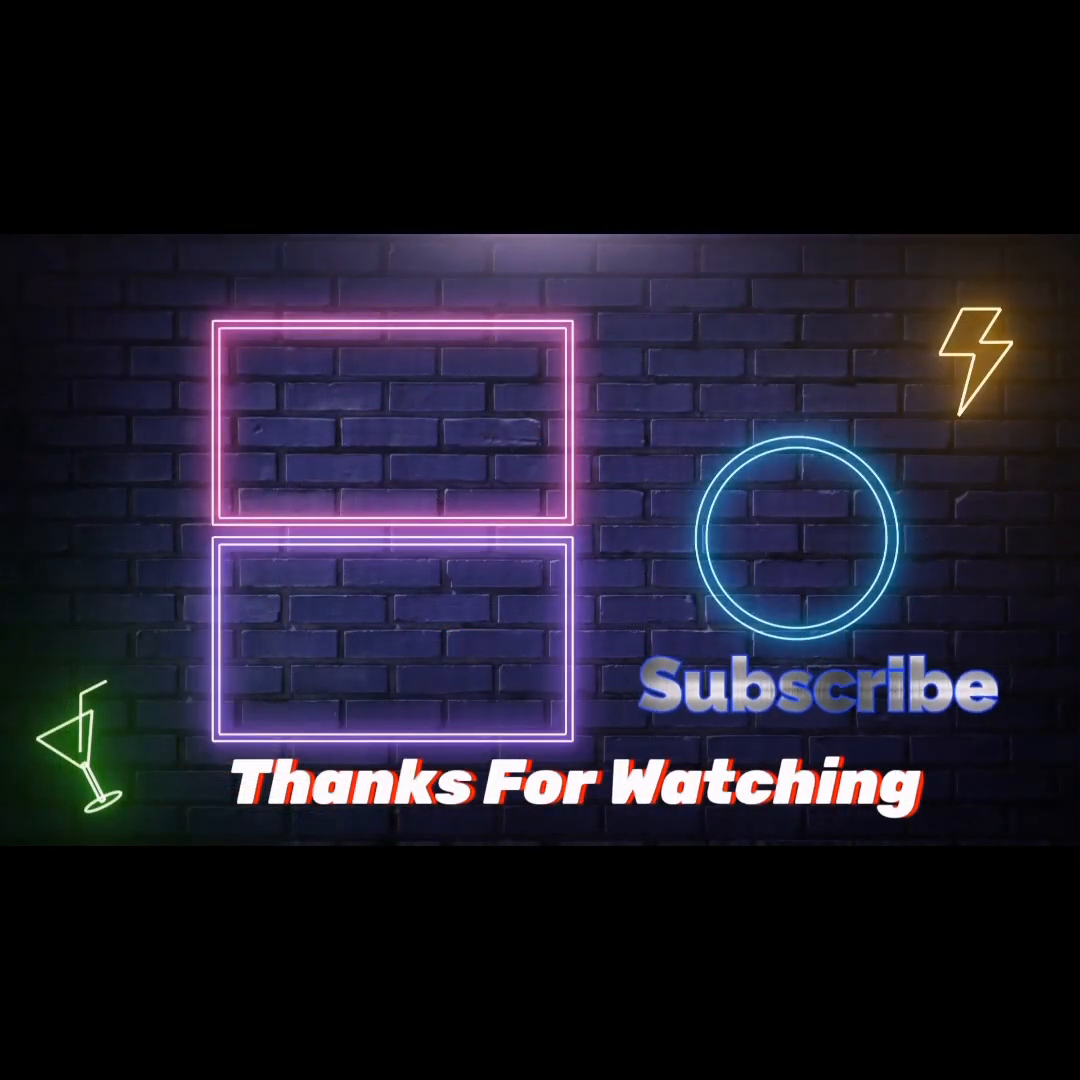